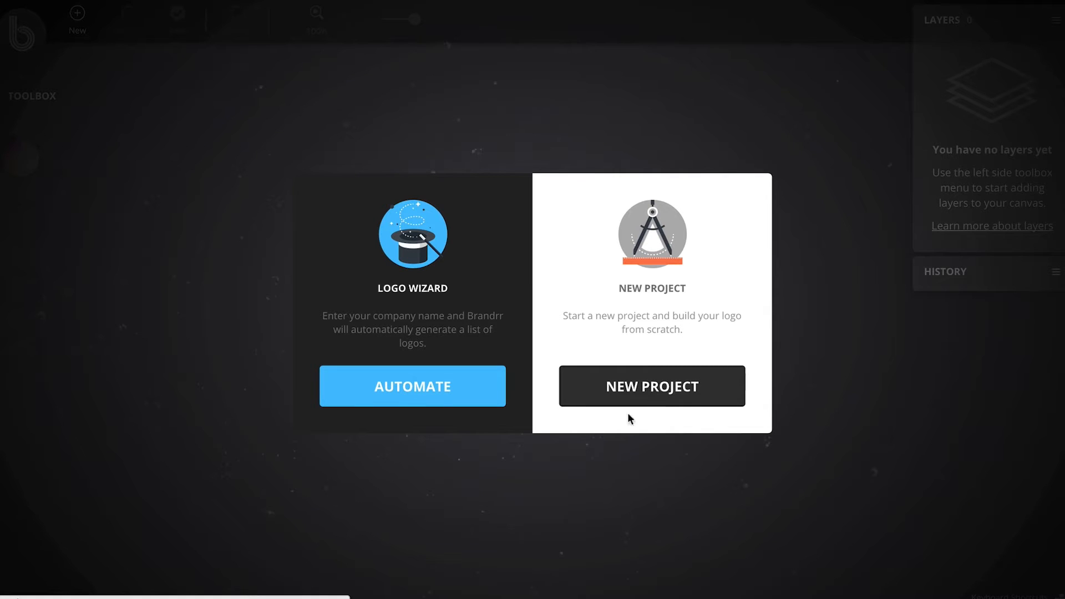
# Step: Generate automatic logos with the Logo Wizard for the company name Science Tutes in the Education industry
pyautogui.click(430, 403)
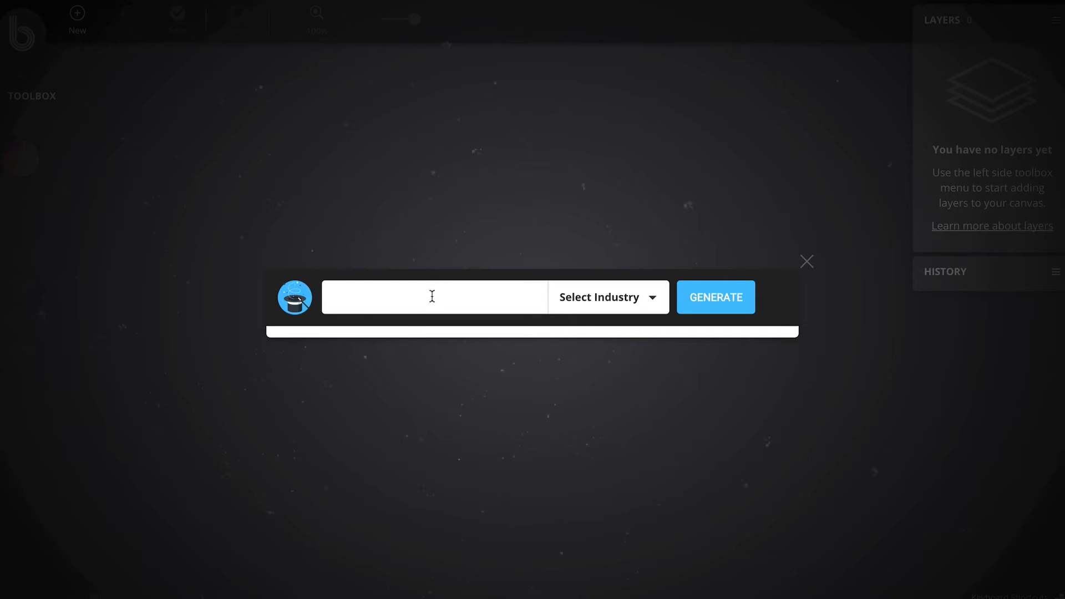
pyautogui.click(632, 302)
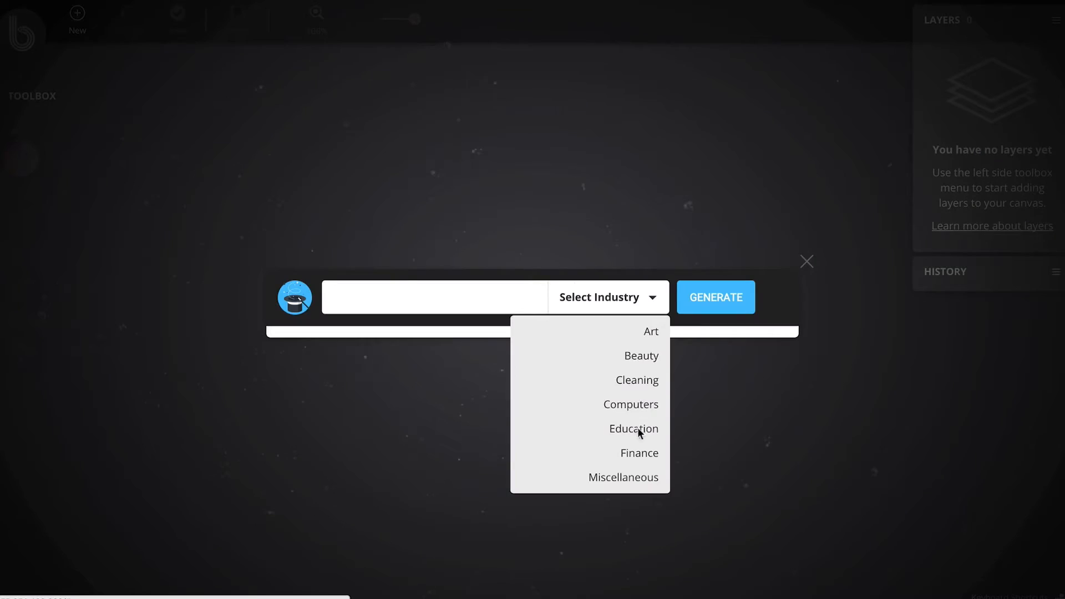
pyautogui.click(639, 430)
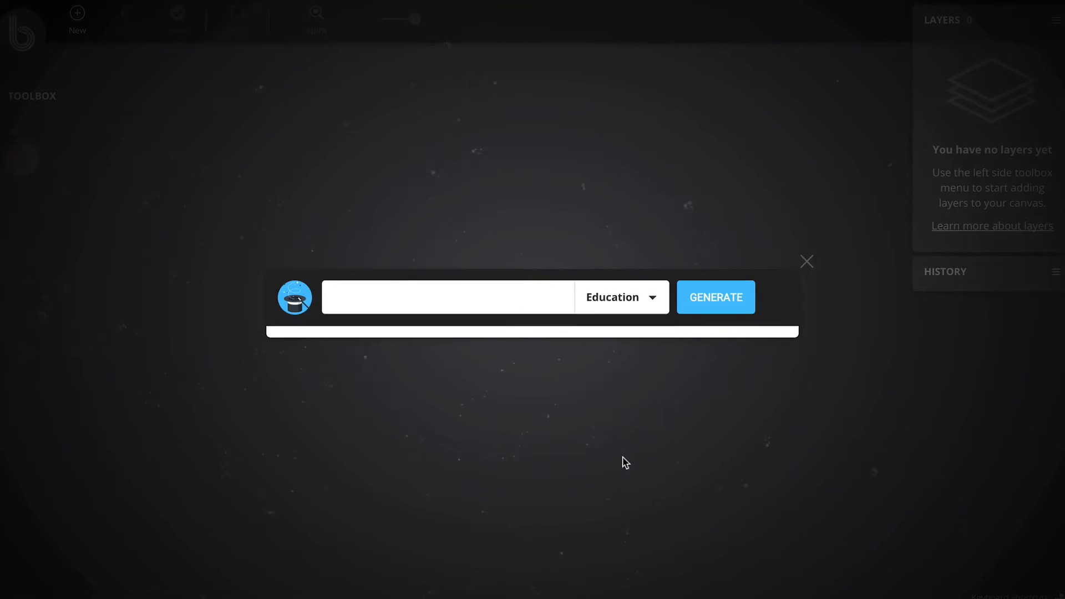
pyautogui.click(478, 300)
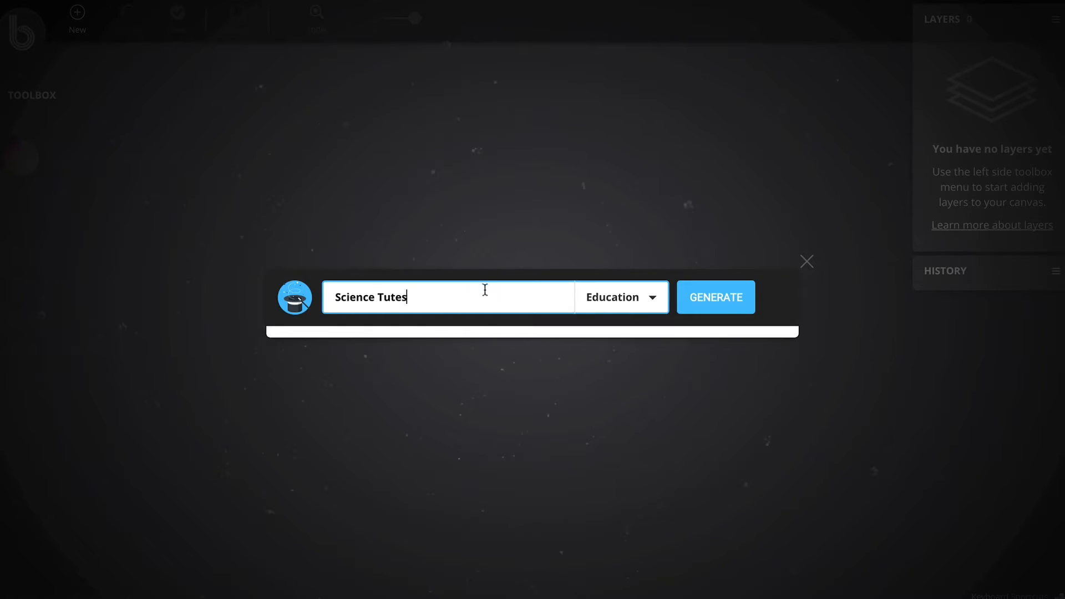
pyautogui.click(715, 298)
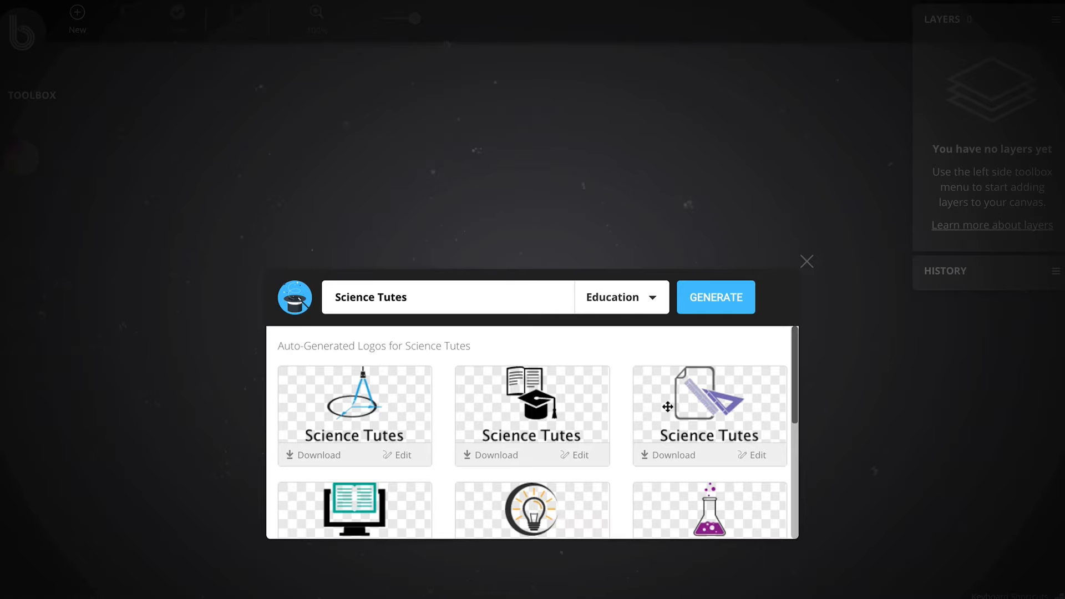
pyautogui.scroll(-1, 786, 404)
pyautogui.scroll(-2, 786, 404)
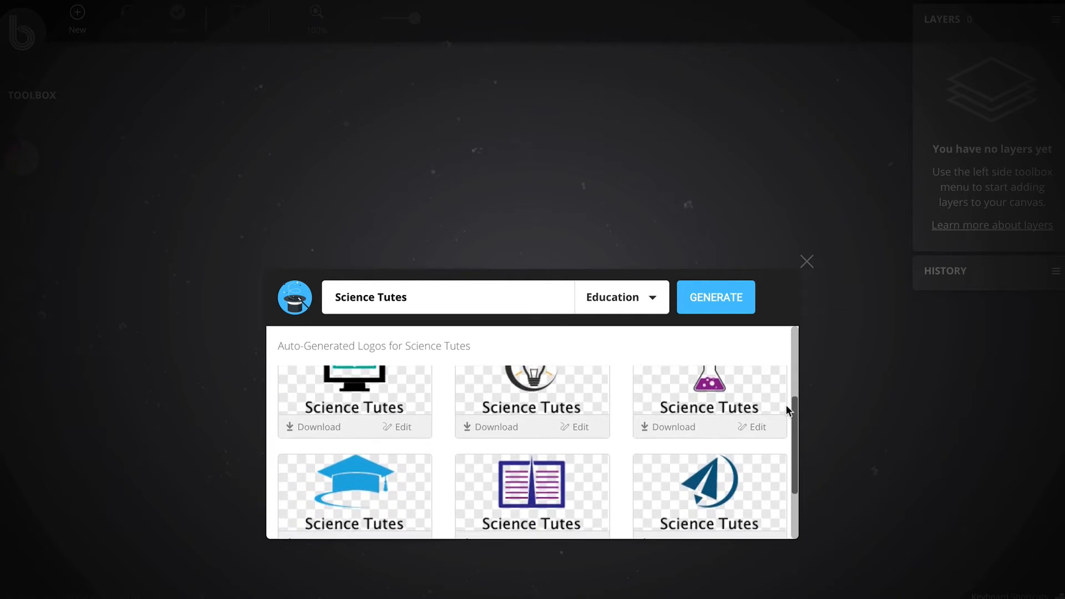
pyautogui.scroll(-1, 788, 410)
pyautogui.scroll(2, 788, 410)
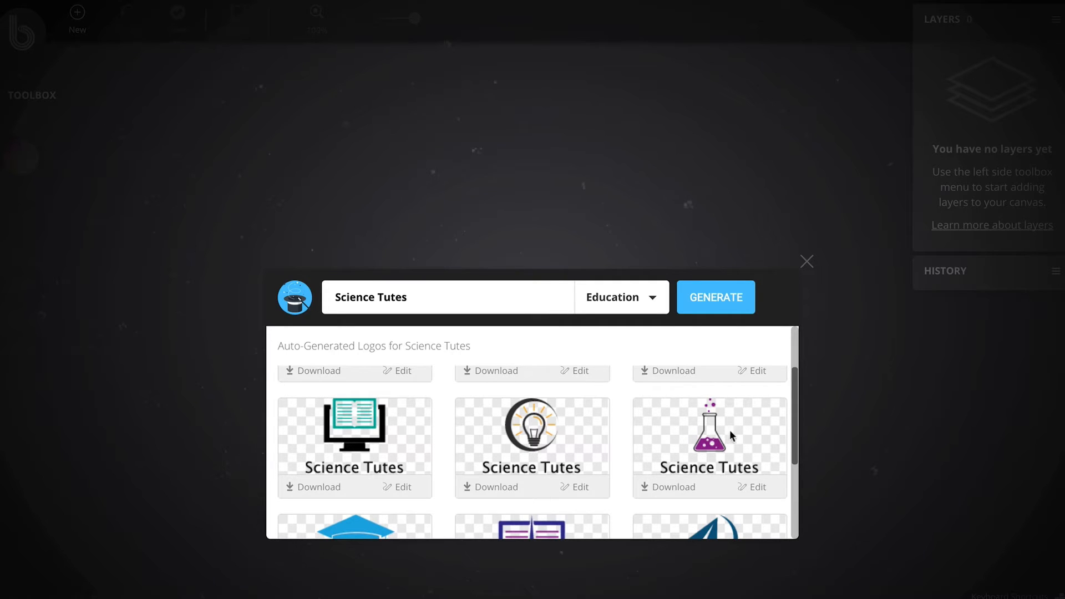
pyautogui.scroll(-1, 795, 452)
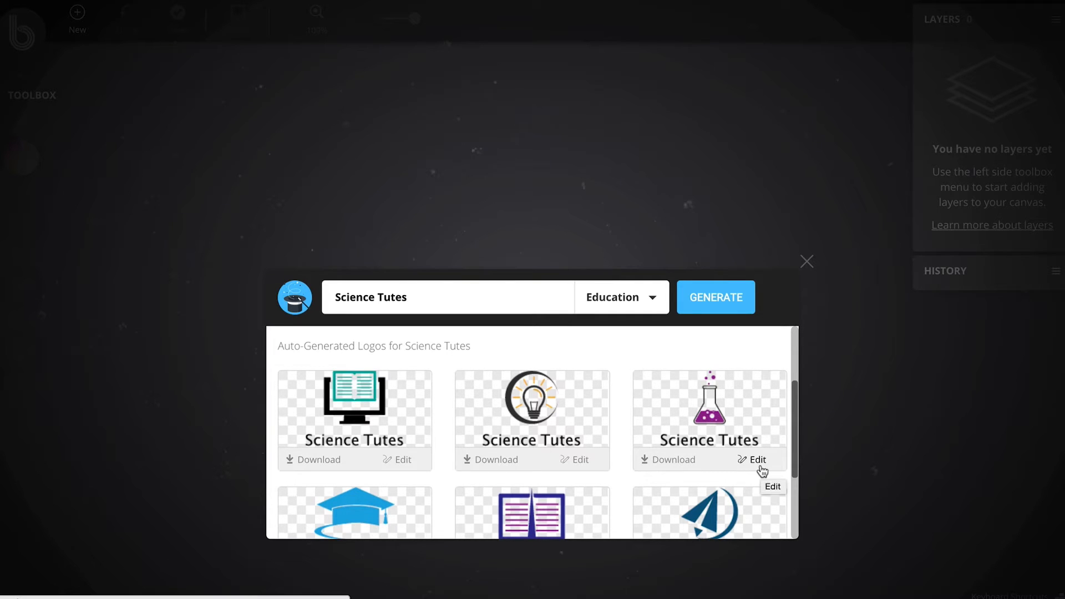
pyautogui.click(671, 461)
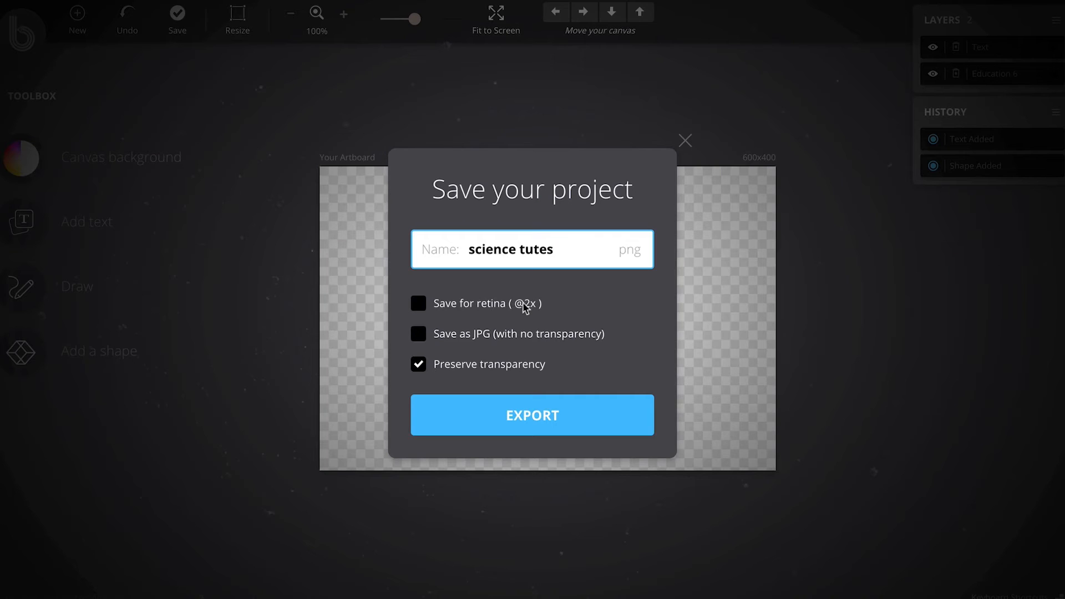
pyautogui.click(419, 305)
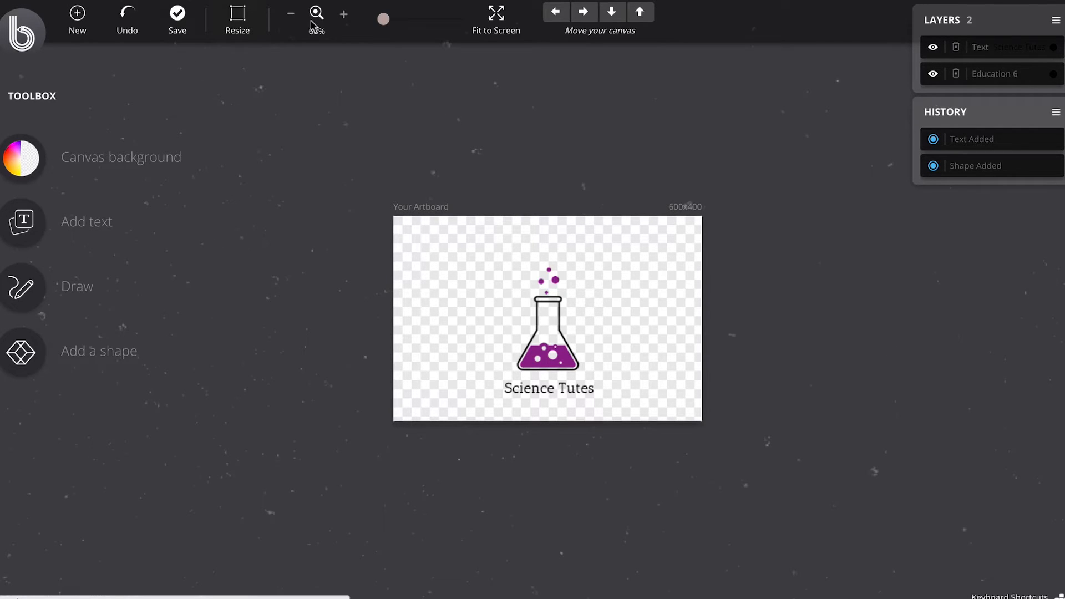
# Step: Move the flask and the Science Tutes text slightly higher on the artboard, keeping the text just beneath the flask
pyautogui.click(345, 15)
pyautogui.click(344, 15)
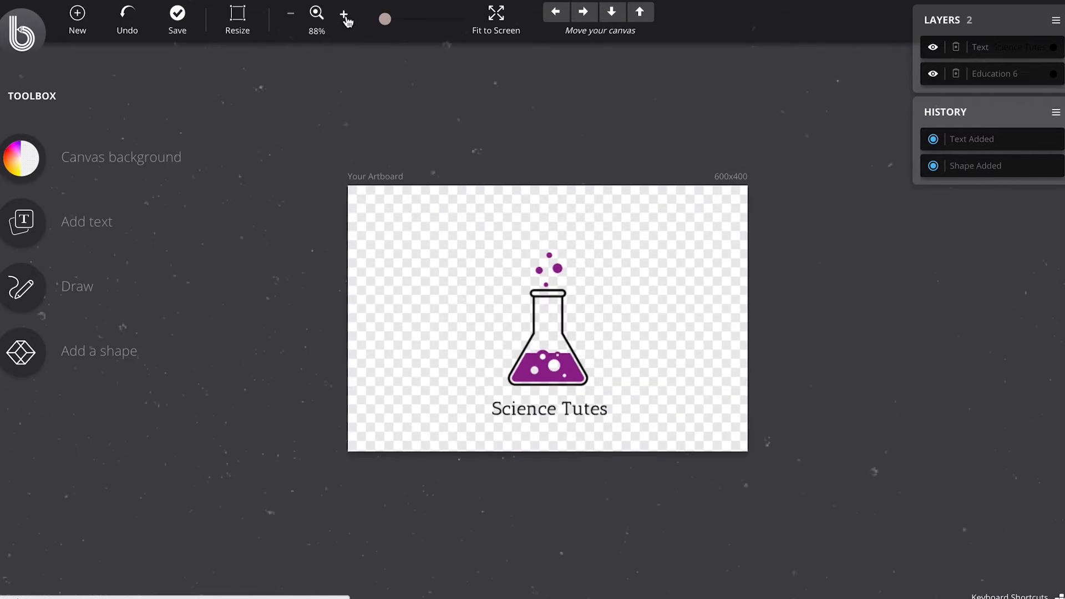
pyautogui.click(344, 15)
pyautogui.click(345, 15)
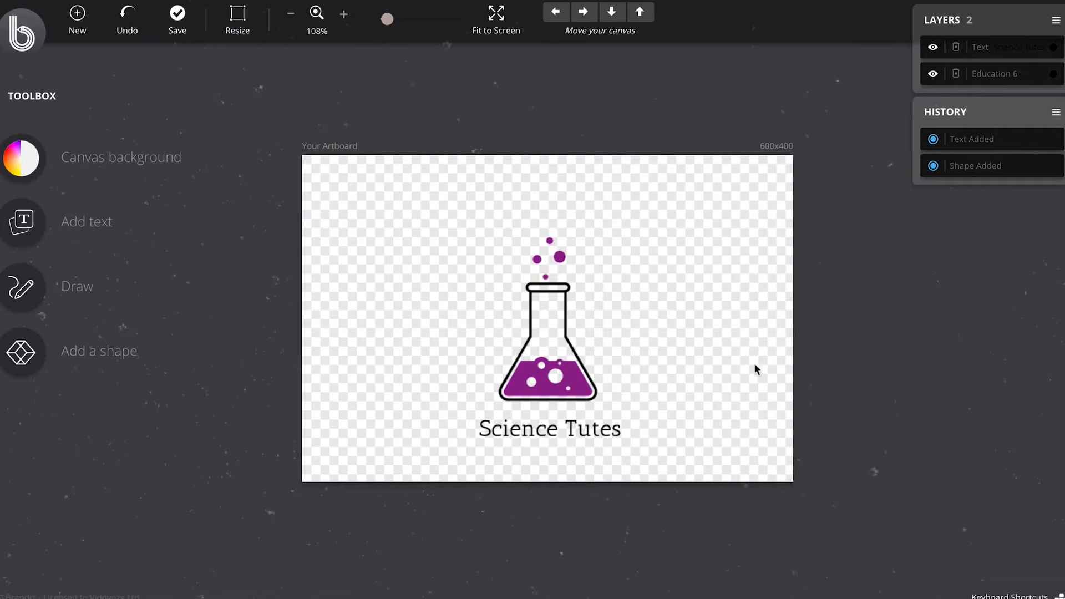
pyautogui.click(344, 15)
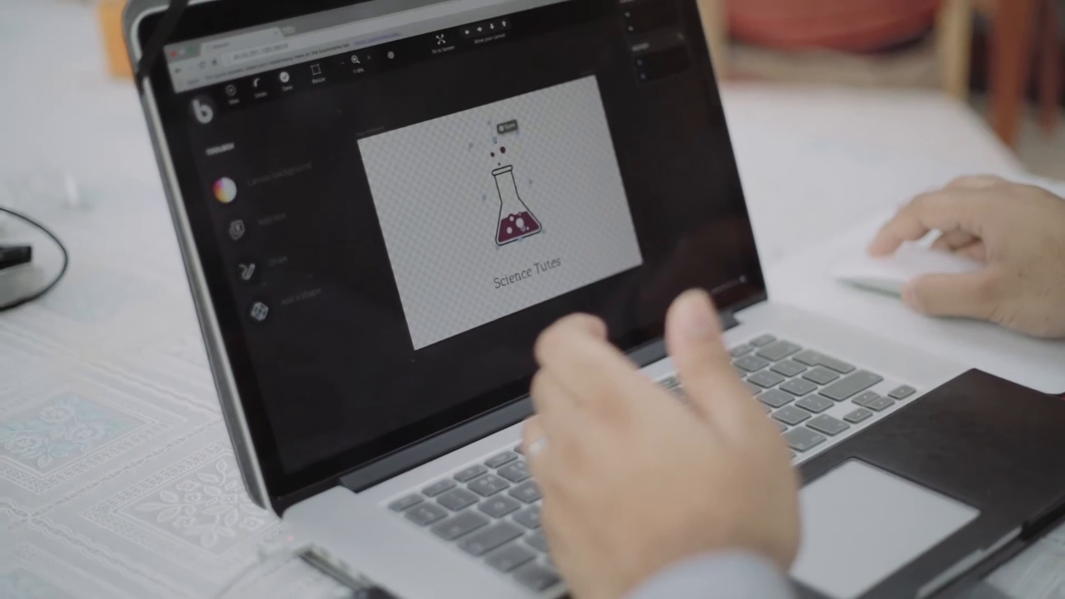
pyautogui.moveTo(523, 271)
pyautogui.mouseDown()
pyautogui.moveTo(494, 273)
pyautogui.moveTo(545, 270)
pyautogui.moveTo(526, 264)
pyautogui.mouseUp()
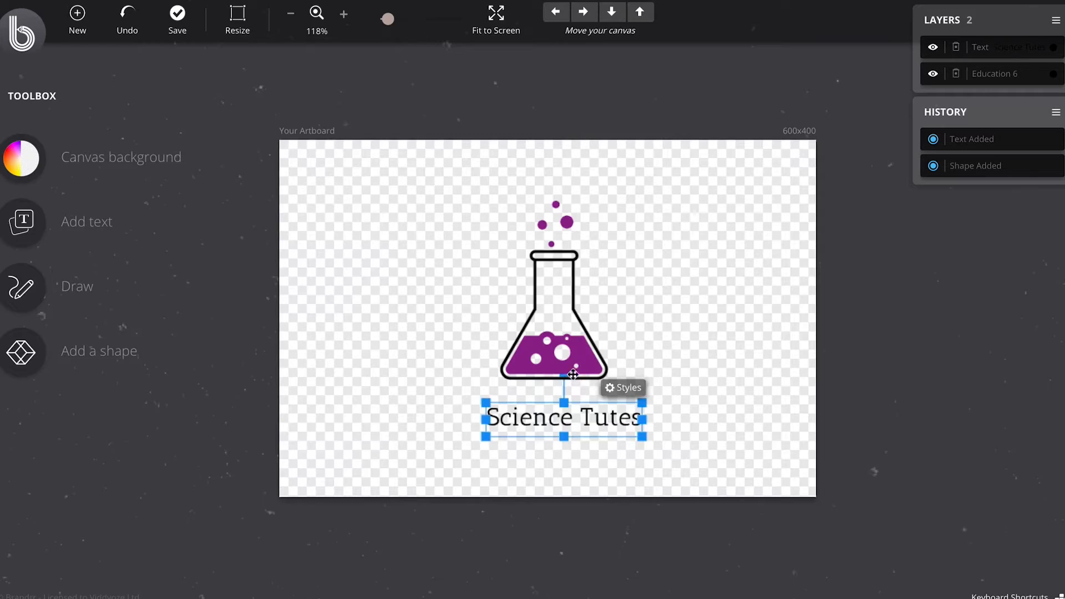
pyautogui.moveTo(569, 374); pyautogui.dragTo(576, 351)
pyautogui.moveTo(563, 418); pyautogui.dragTo(563, 397)
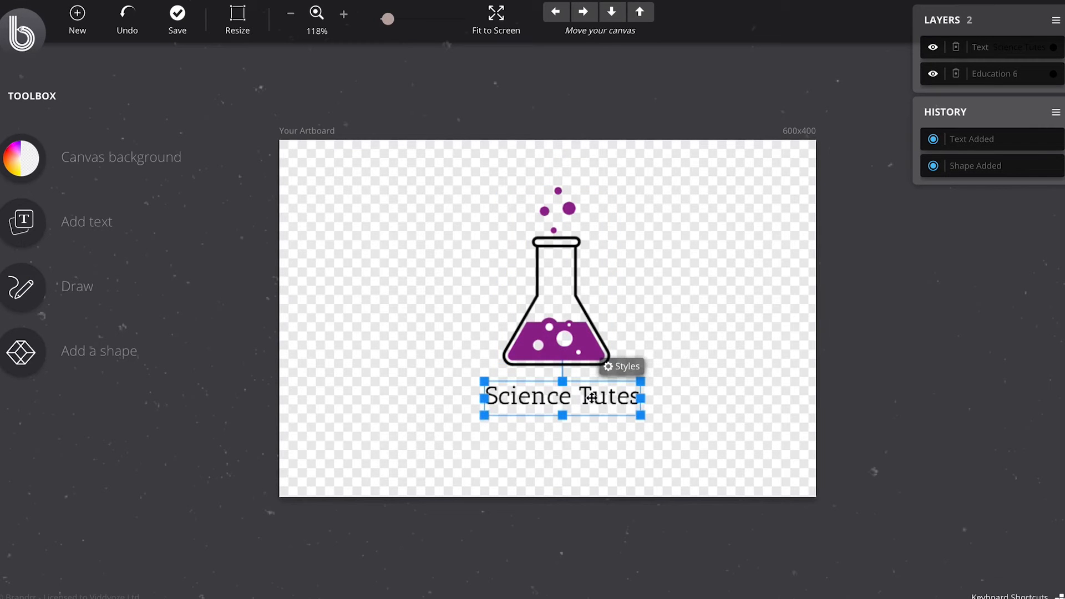
pyautogui.click(658, 412)
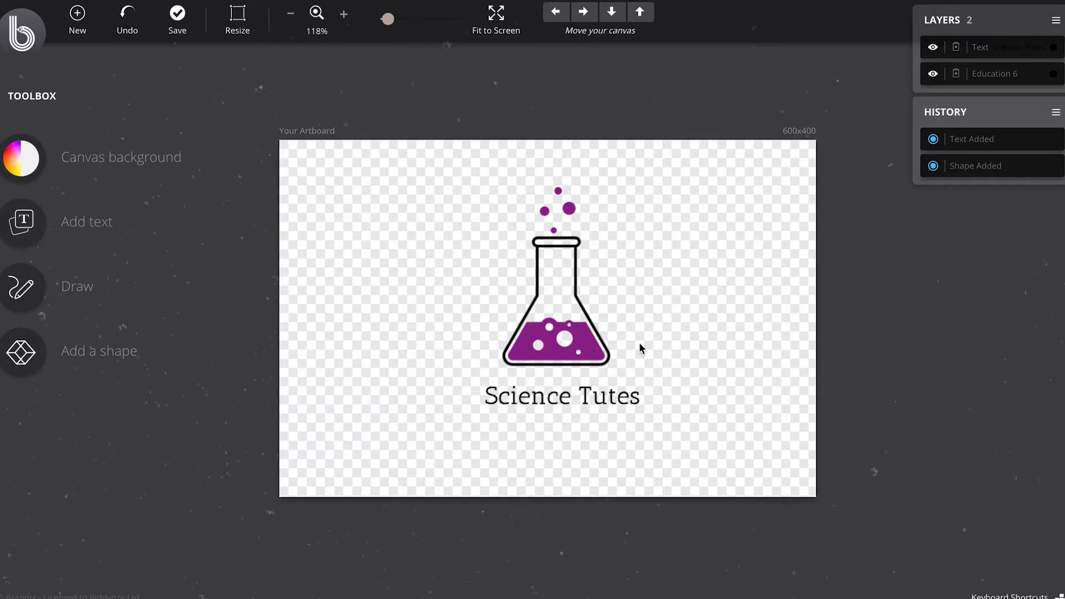
# Step: Set the font size of the Science Tutes text to 43
pyautogui.click(526, 395)
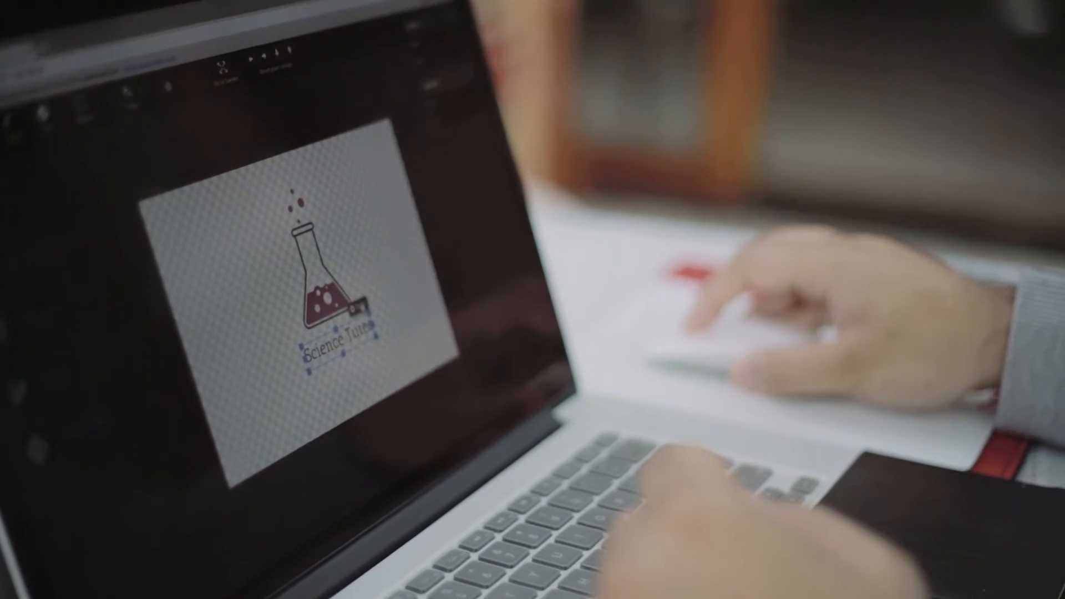
pyautogui.click(628, 366)
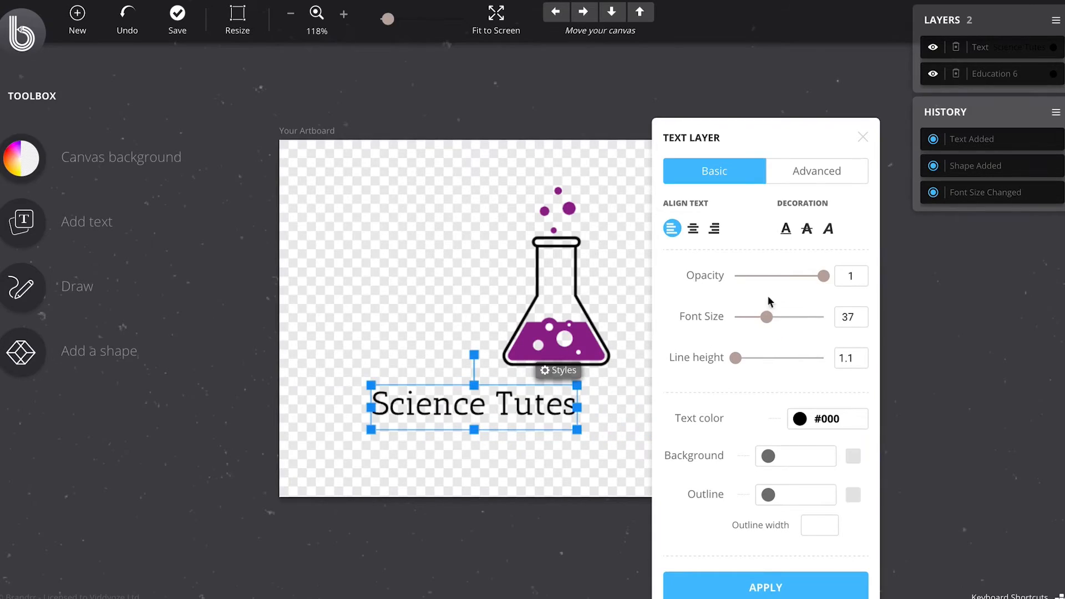
pyautogui.moveTo(766, 314); pyautogui.dragTo(771, 314)
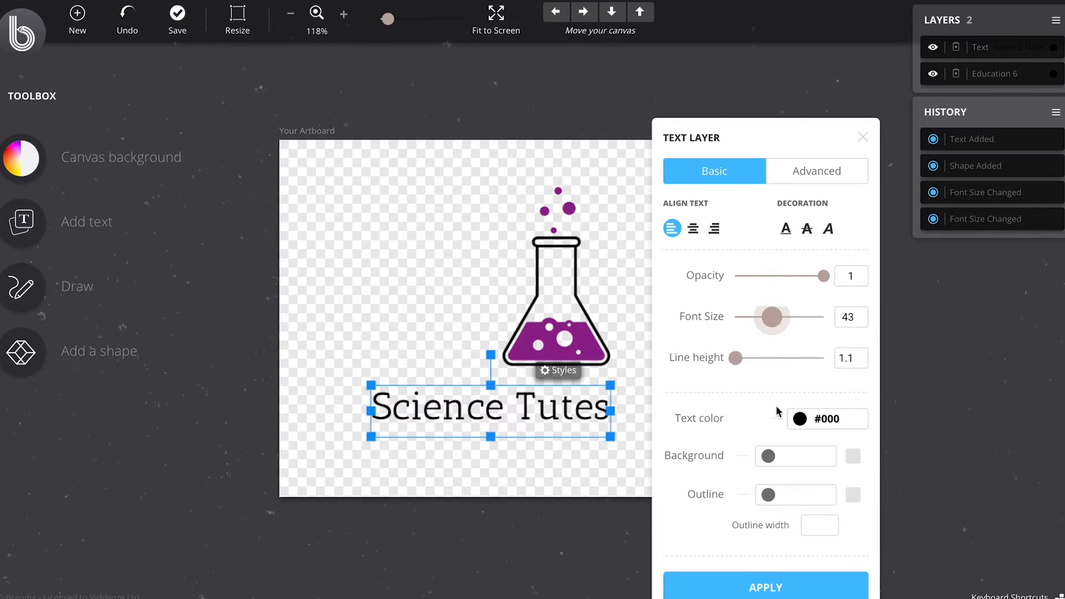
# Step: Change the Science Tutes text color to the crimson swatch #db0a5b and apply the text styles
pyautogui.click(826, 418)
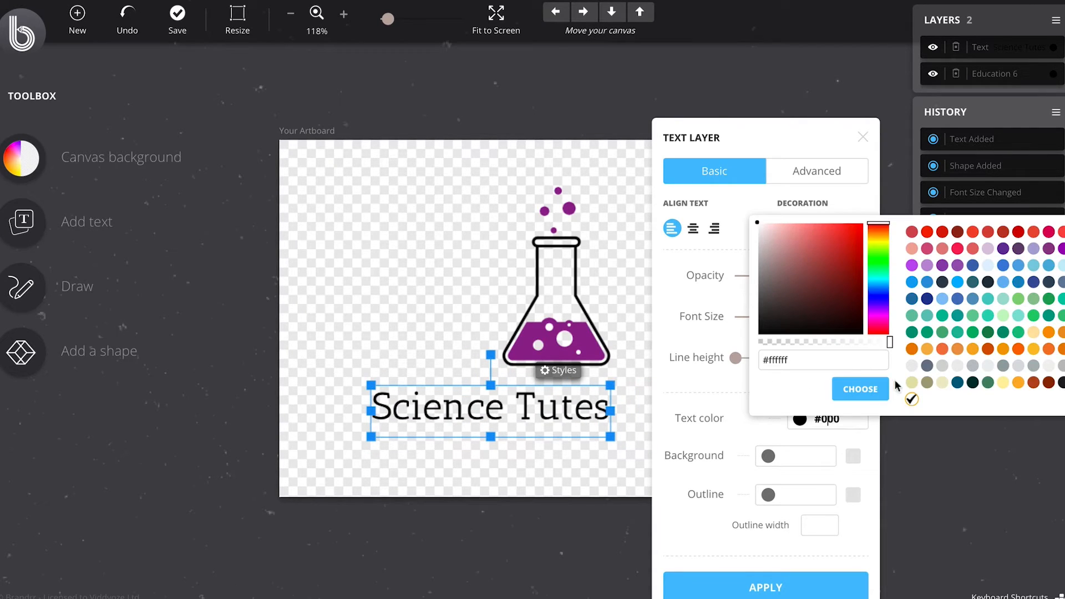
pyautogui.click(1049, 233)
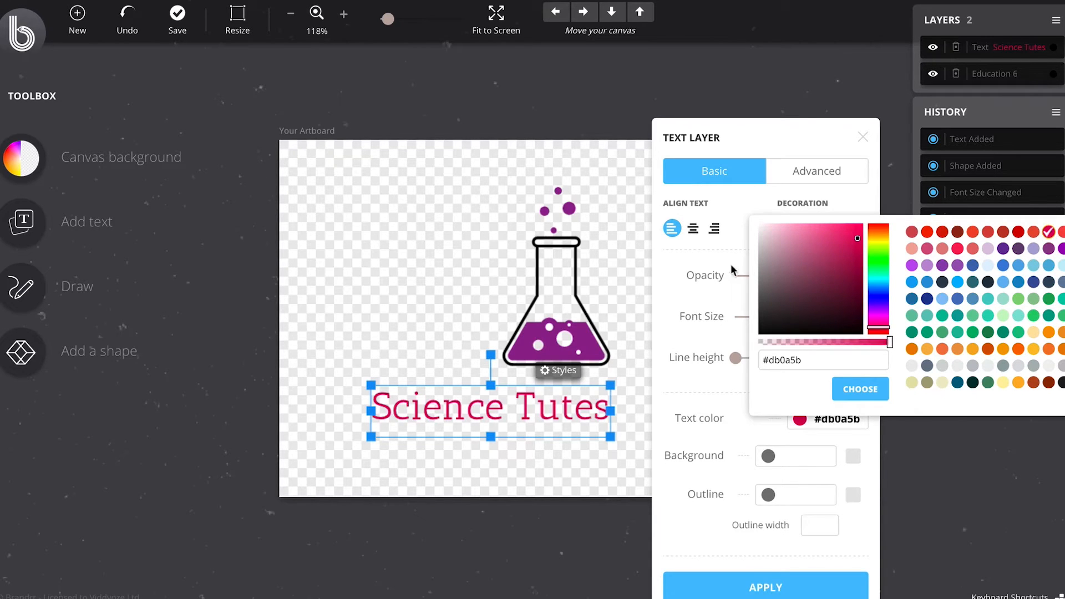
pyautogui.click(857, 390)
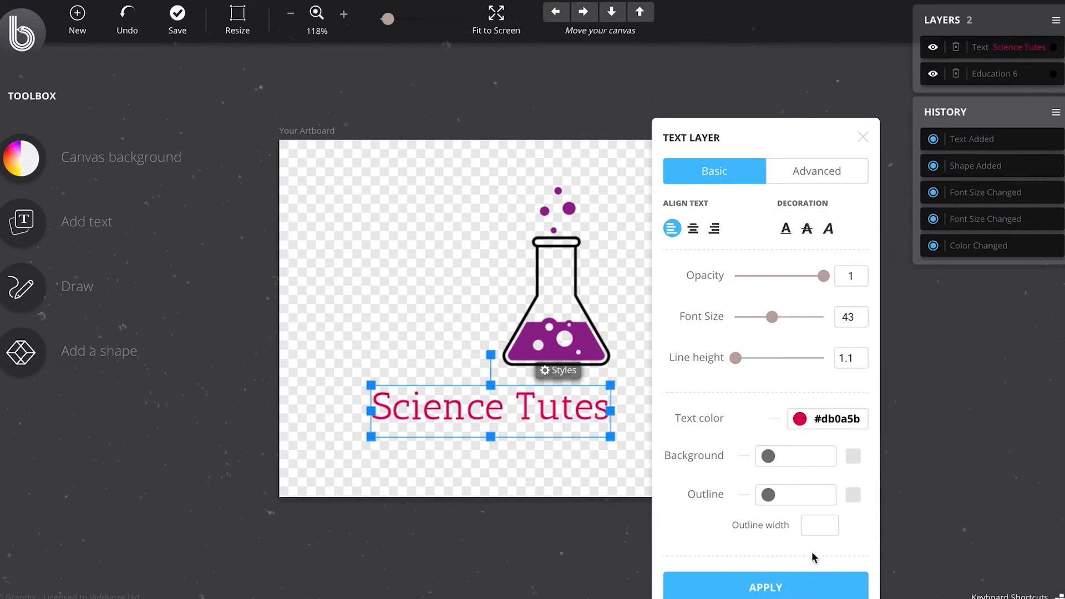
pyautogui.click(783, 585)
pyautogui.click(451, 353)
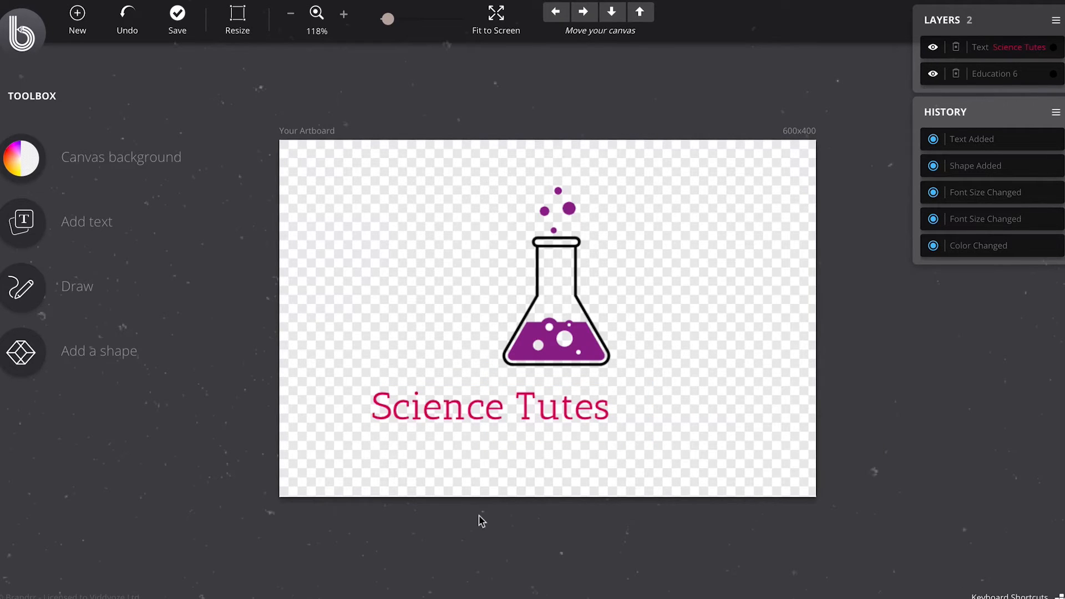
# Step: Change the Science Tutes text to a font from the Handwriting typeface group
pyautogui.click(442, 422)
pyautogui.click(442, 422)
pyautogui.click(592, 371)
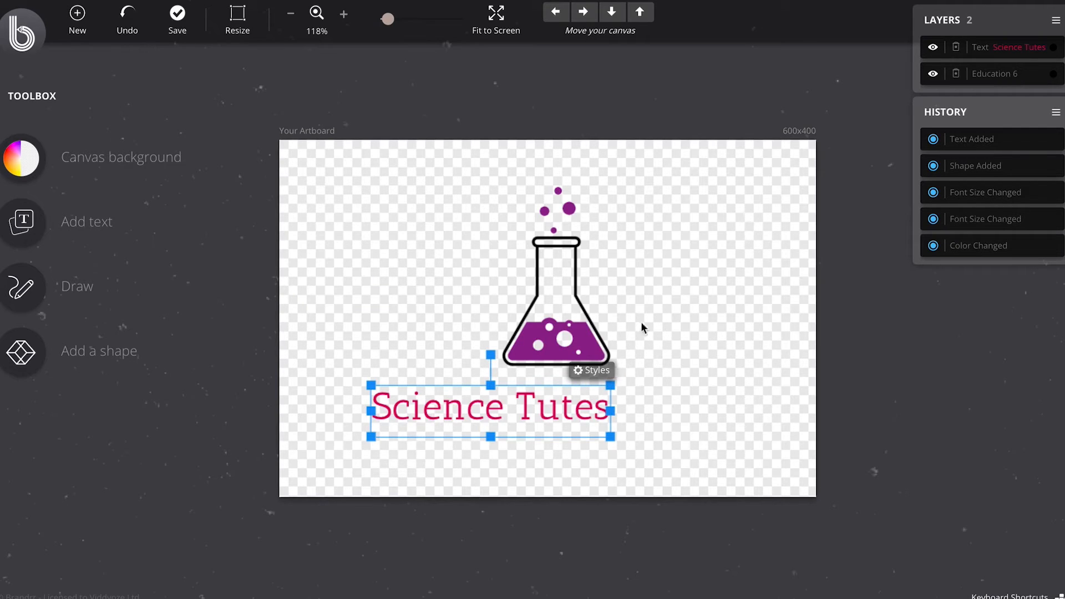
pyautogui.click(591, 370)
pyautogui.click(782, 176)
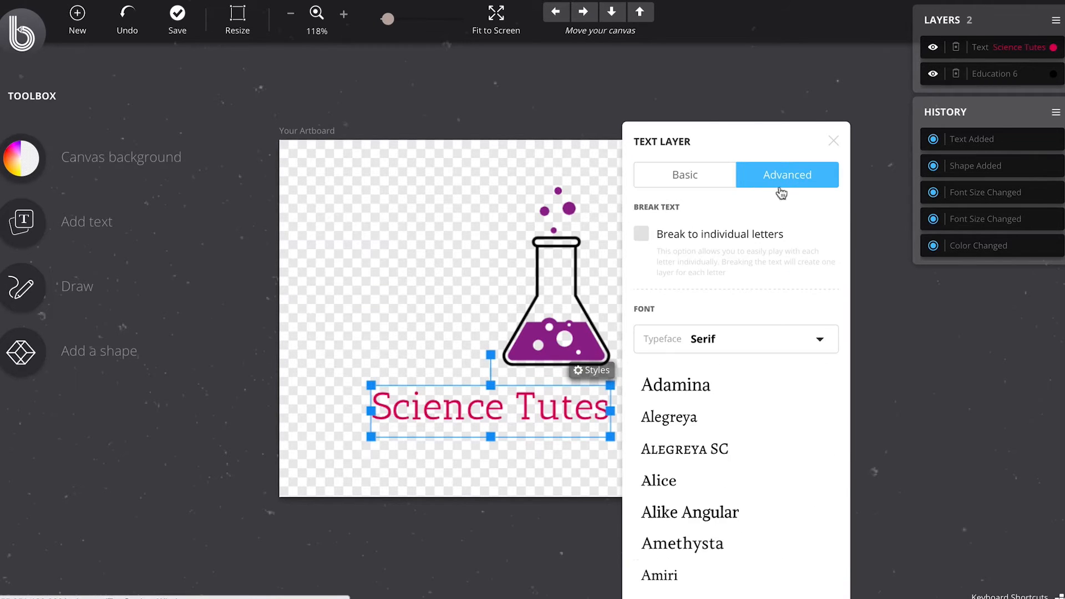
pyautogui.scroll(-2, 756, 380)
pyautogui.scroll(-2, 757, 381)
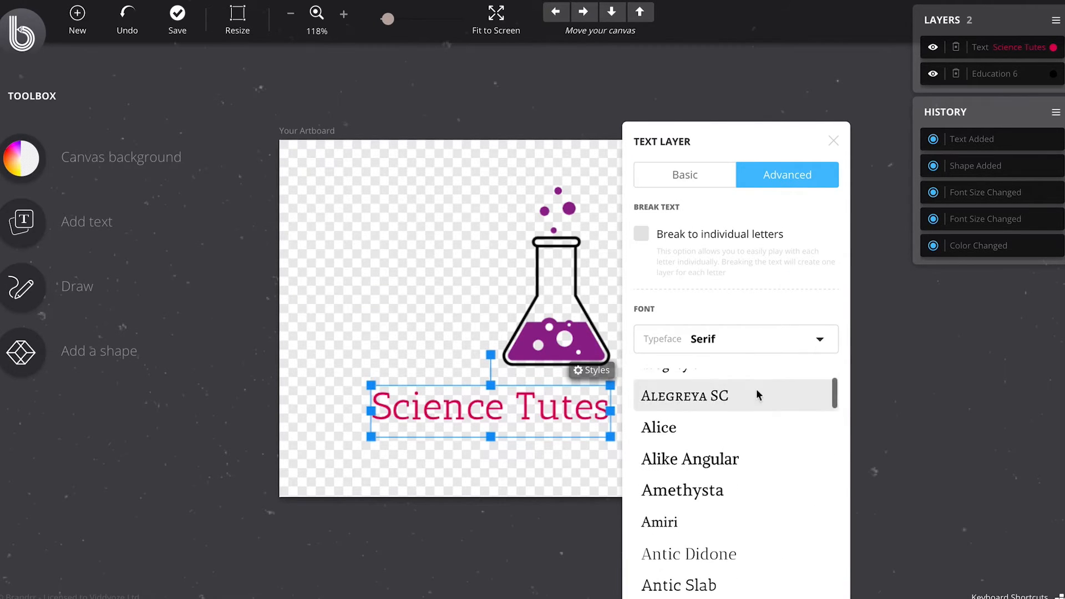
pyautogui.scroll(2, 739, 376)
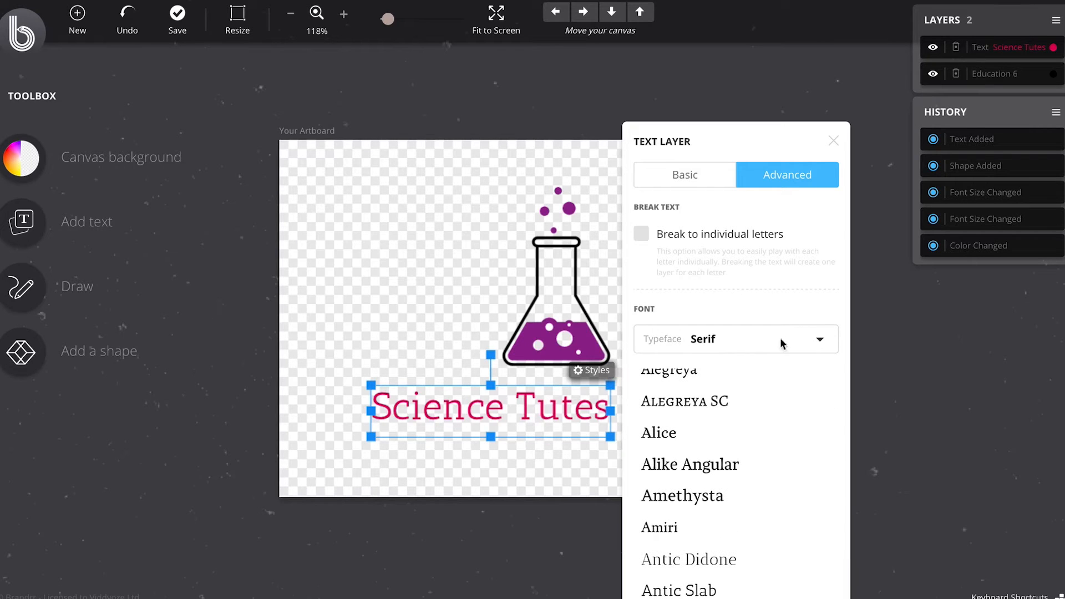
pyautogui.click(817, 341)
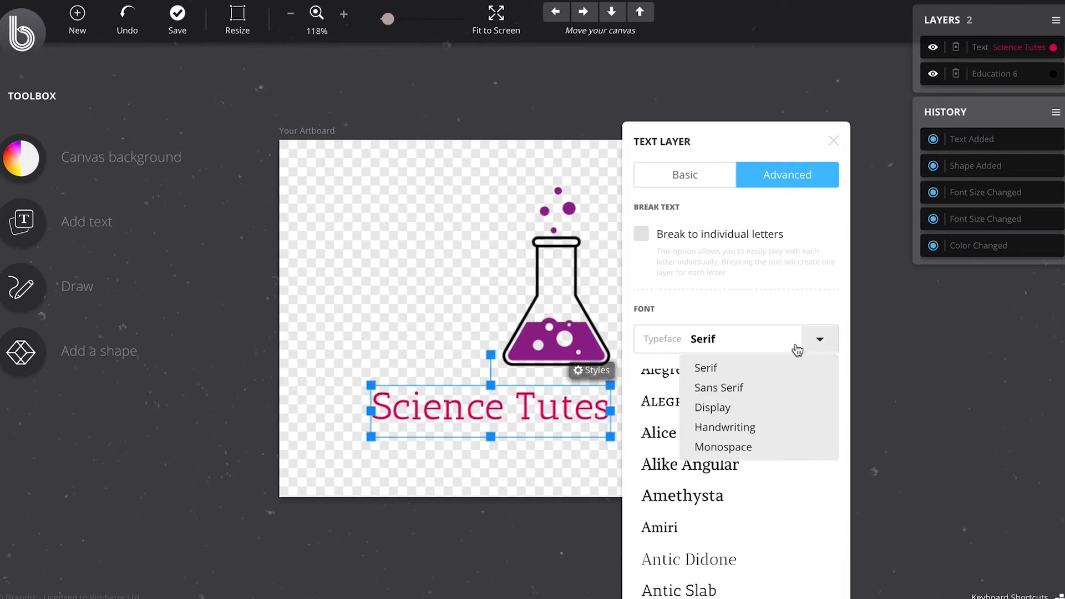
pyautogui.click(734, 428)
pyautogui.scroll(-3, 764, 434)
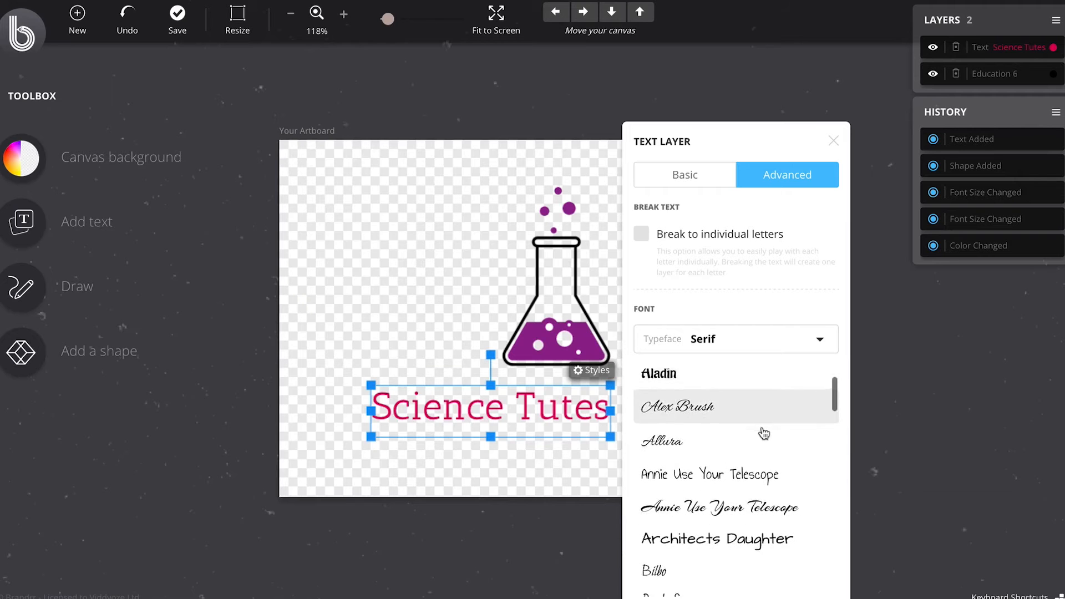
pyautogui.click(735, 473)
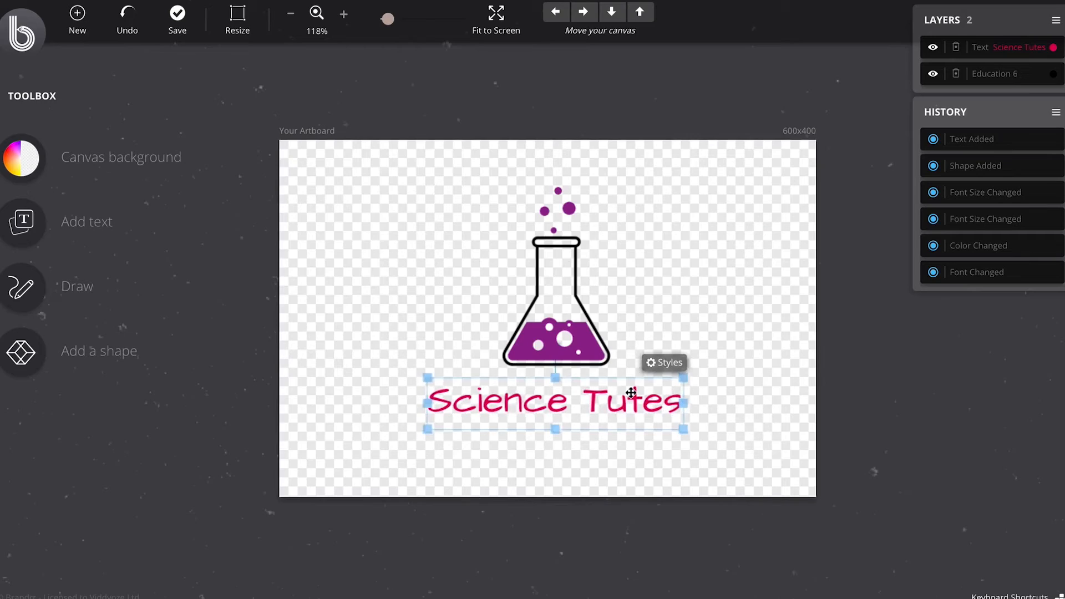
# Step: Move the flask graphic slightly so it sits centred above the Science Tutes text
pyautogui.click(698, 331)
pyautogui.moveTo(574, 337); pyautogui.dragTo(568, 341)
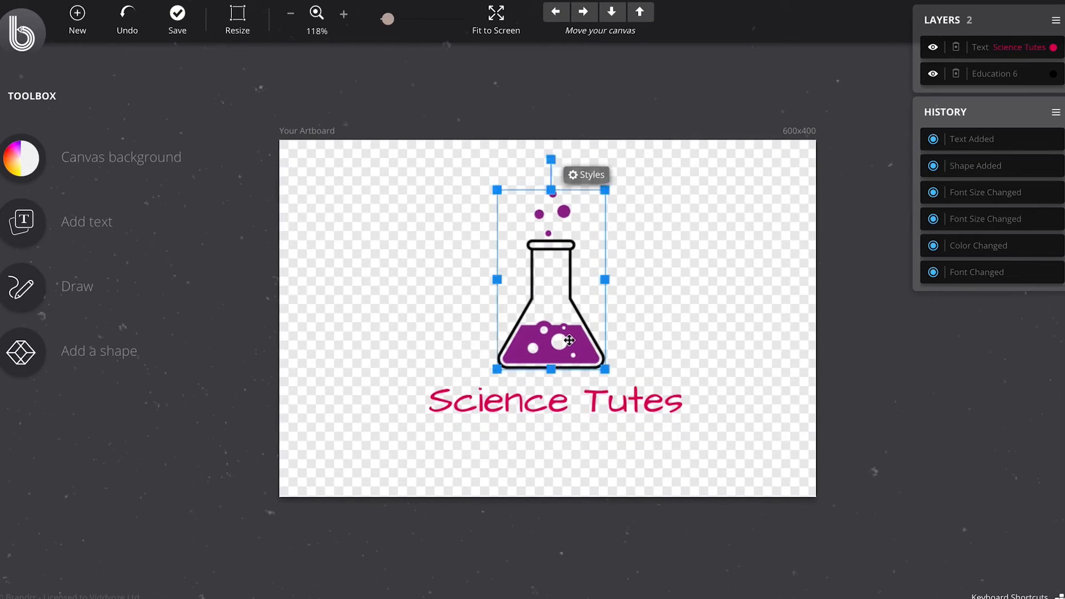
pyautogui.scroll(1, 539, 297)
pyautogui.click(734, 292)
# Step: Set the fill of Layer 0 in the flask graphic to black #000000
pyautogui.click(565, 321)
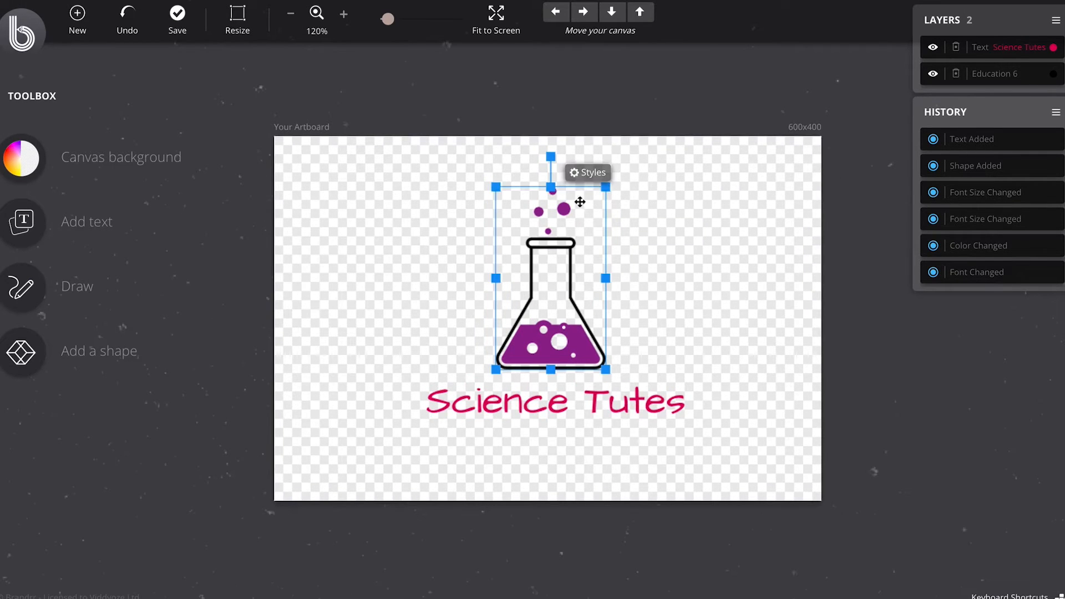
pyautogui.click(589, 173)
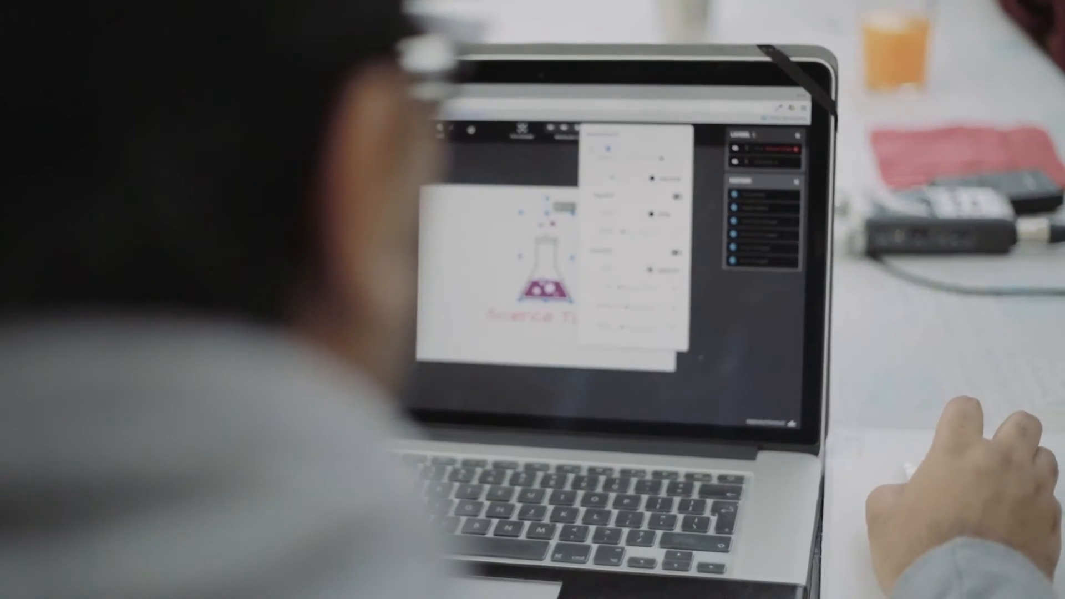
pyautogui.click(674, 54)
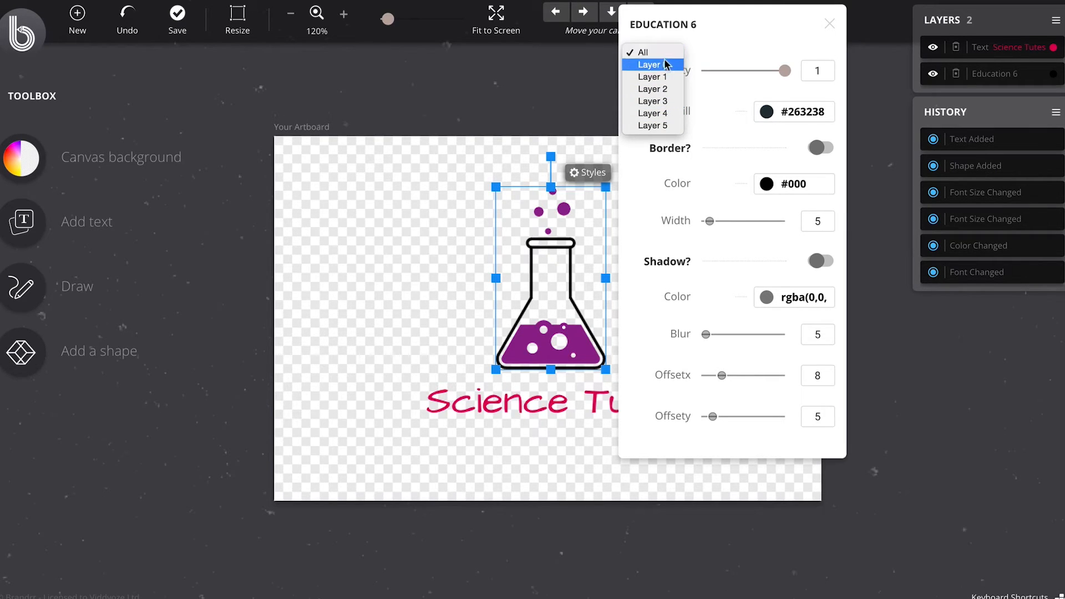
pyautogui.click(666, 65)
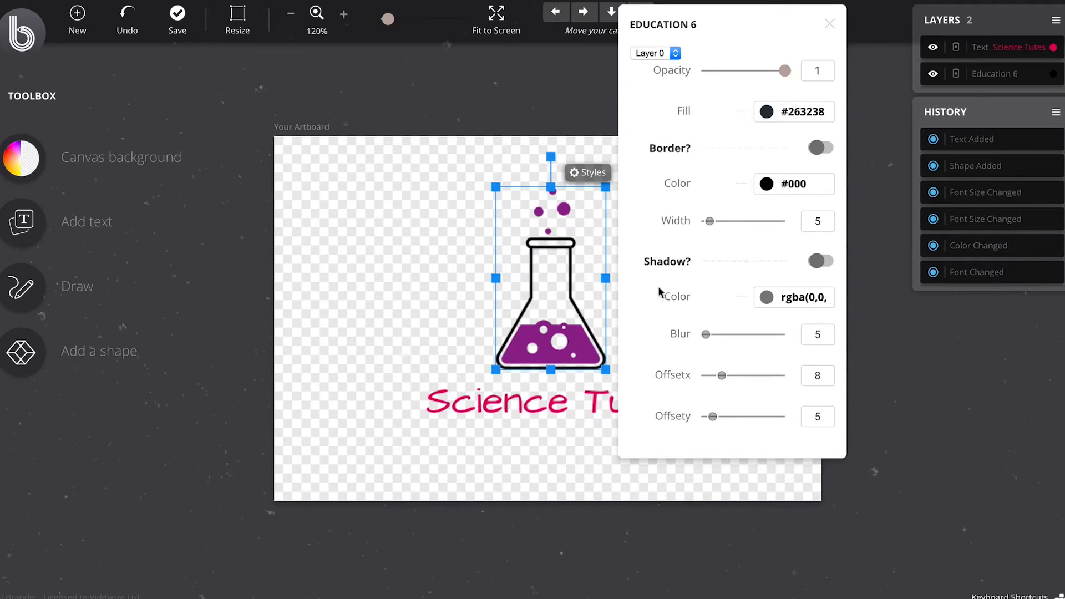
pyautogui.click(667, 53)
pyautogui.click(664, 52)
pyautogui.click(665, 51)
pyautogui.click(672, 38)
pyautogui.click(652, 53)
pyautogui.click(674, 65)
pyautogui.click(795, 112)
pyautogui.moveTo(806, 216); pyautogui.dragTo(770, 260)
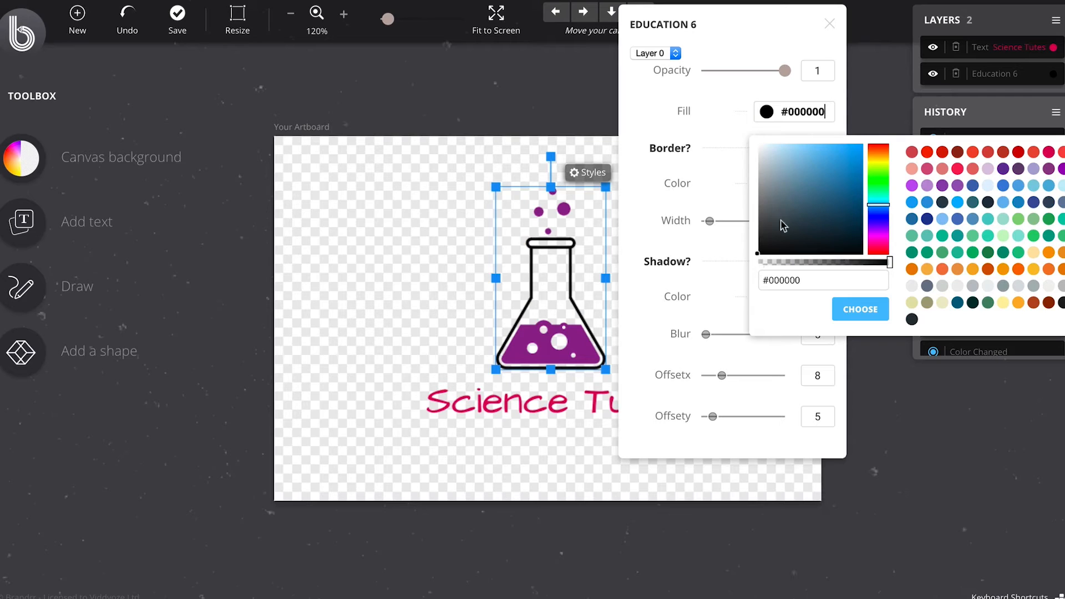
pyautogui.click(860, 309)
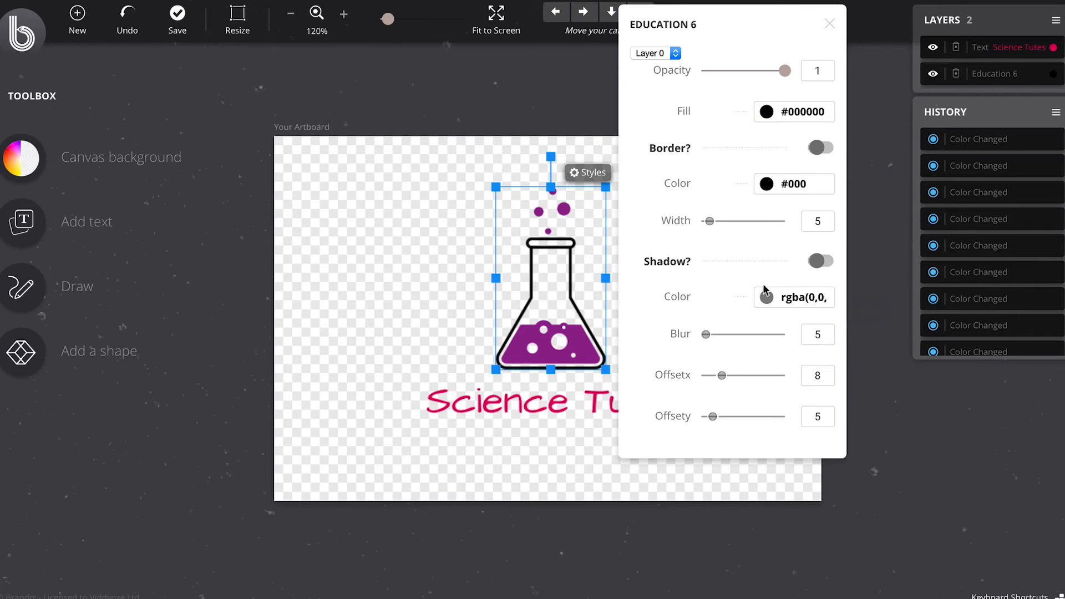
# Step: Recolor Layer 1 of the flask graphic with the first red swatch in the palette
pyautogui.click(672, 53)
pyautogui.click(664, 67)
pyautogui.click(786, 113)
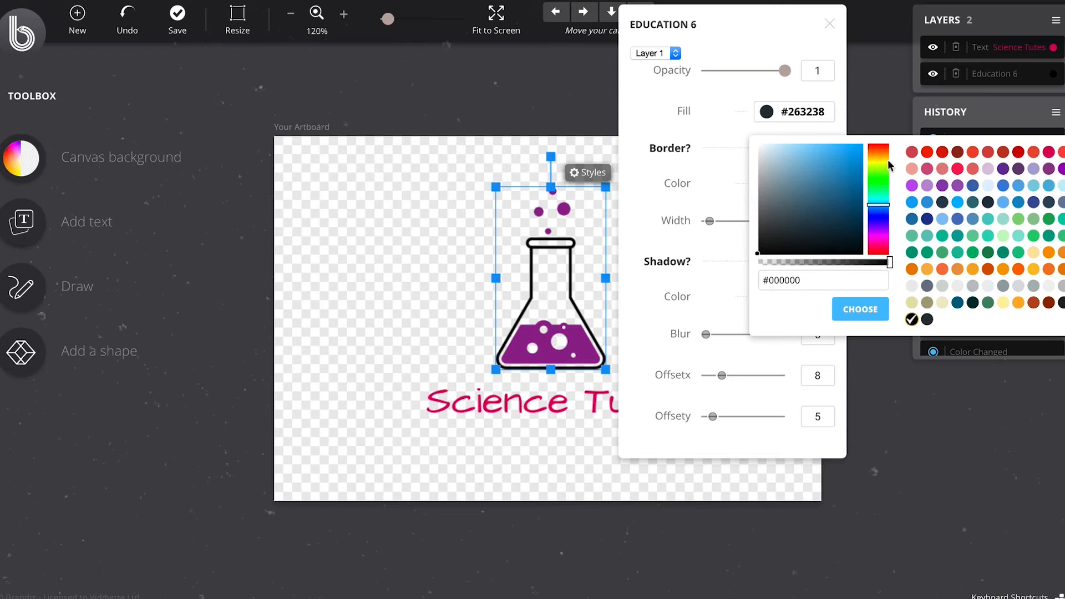
pyautogui.click(912, 154)
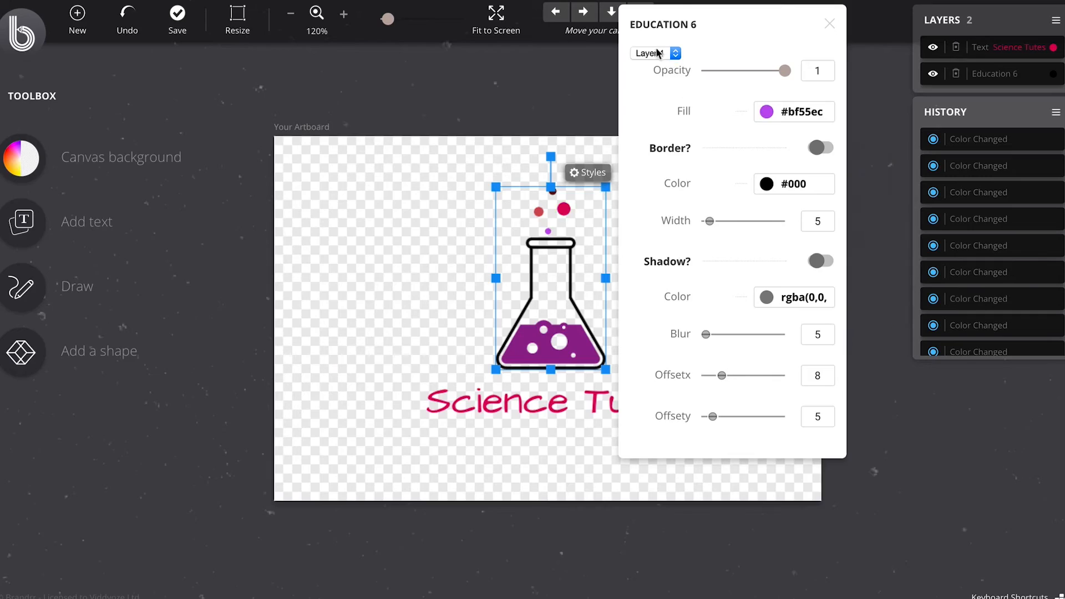
# Step: Set the fill of Layer 5, the flask's liquid, to the red swatch #f64747 and close the graphic's styles
pyautogui.click(658, 50)
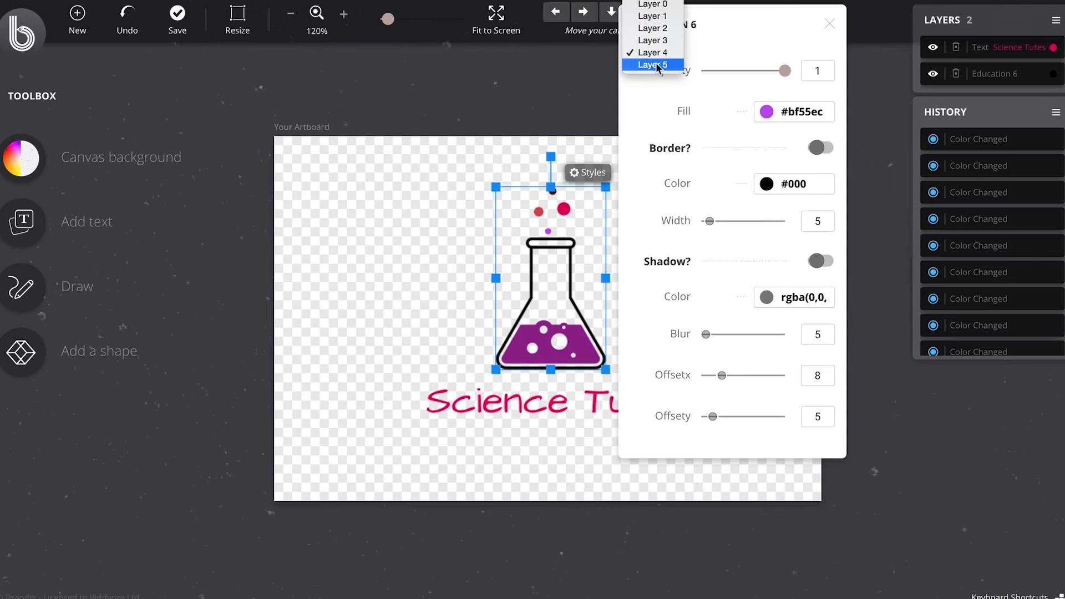
pyautogui.click(655, 65)
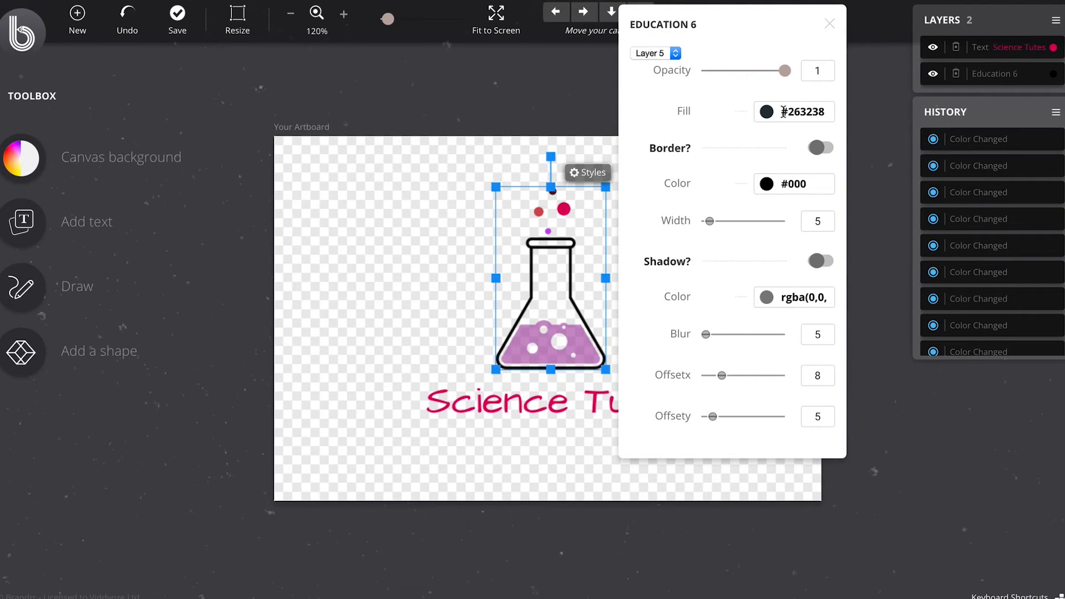
pyautogui.click(783, 111)
pyautogui.click(1060, 153)
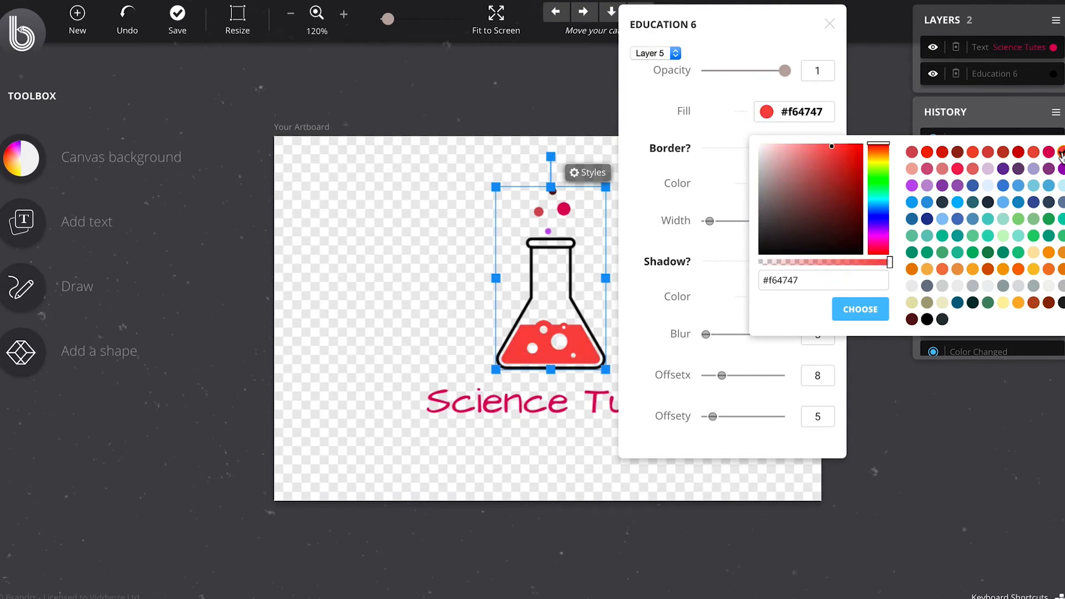
pyautogui.click(853, 318)
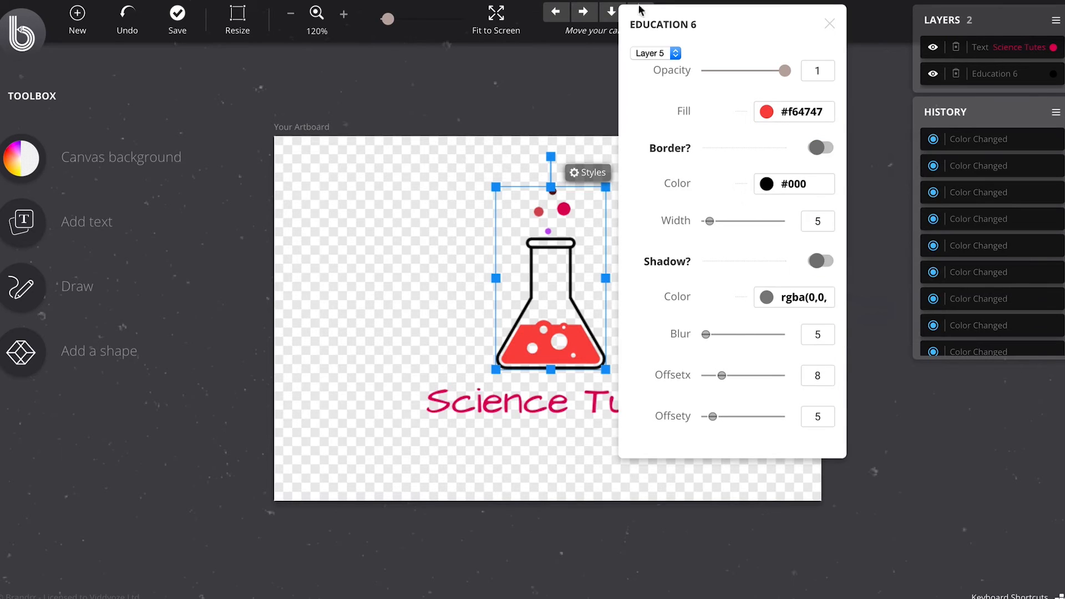
pyautogui.click(829, 24)
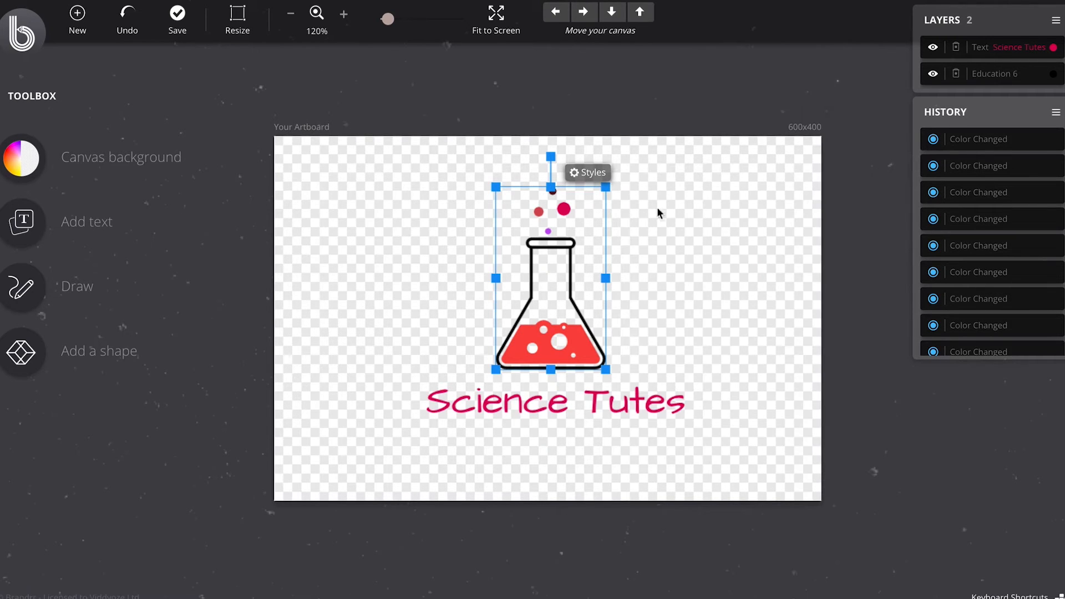
# Step: Enlarge the flask graphic to fill most of the artboard's height, position it centred above the Science Tutes text, and deselect it
pyautogui.moveTo(606, 370); pyautogui.dragTo(585, 345)
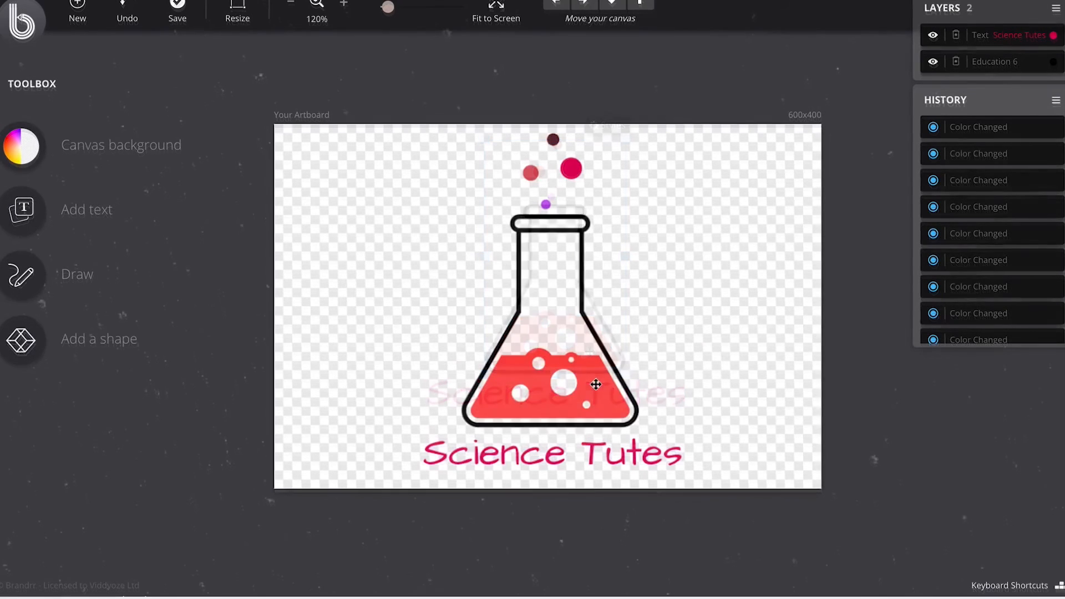
pyautogui.moveTo(574, 384); pyautogui.dragTo(577, 383)
pyautogui.click(788, 374)
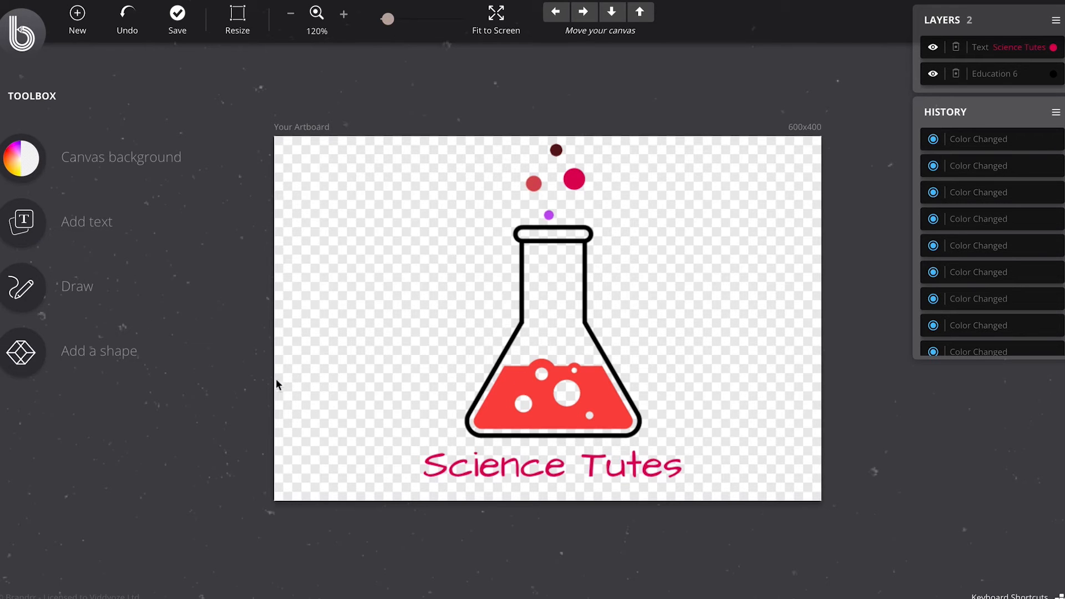
pyautogui.click(178, 22)
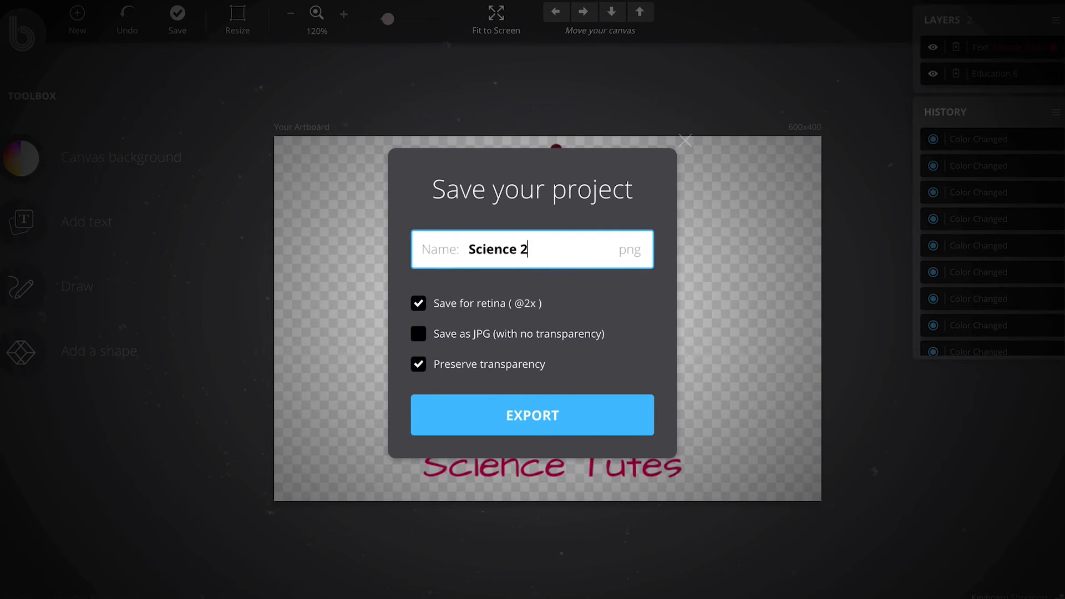
pyautogui.click(555, 415)
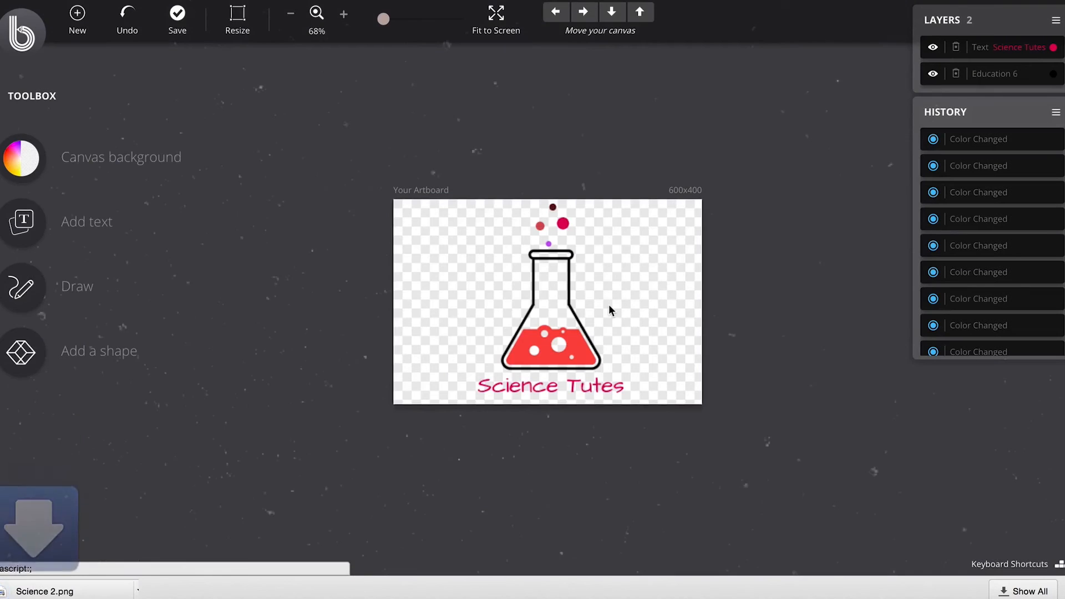
# Step: Open the exported Science 2.png, shrink and reposition its window to examine the logo, and close it
pyautogui.click(50, 592)
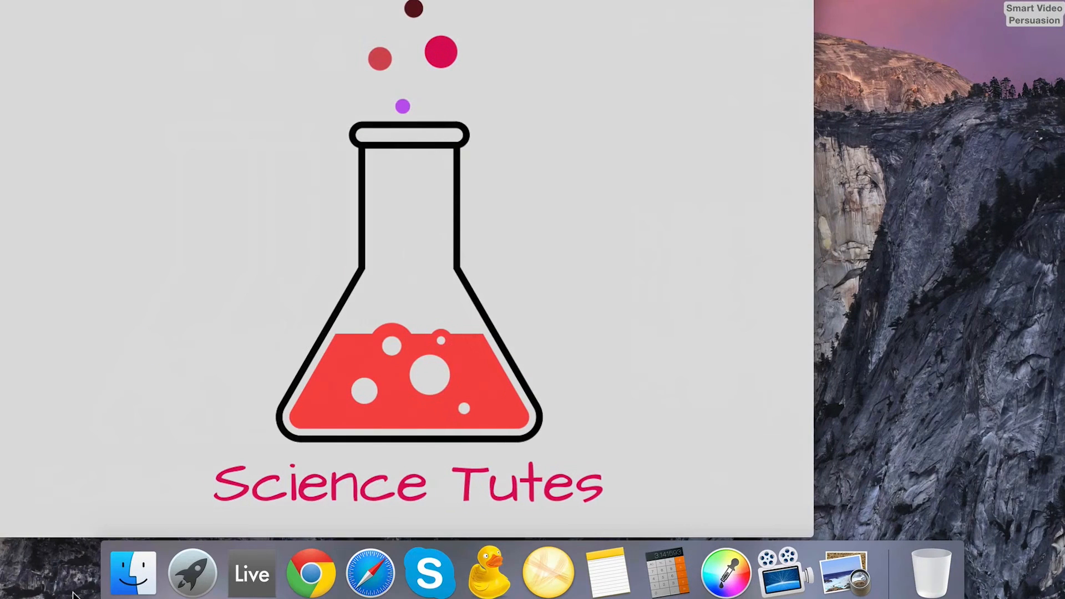
pyautogui.moveTo(813, 536); pyautogui.dragTo(507, 313)
pyautogui.moveTo(455, 0); pyautogui.dragTo(734, 2)
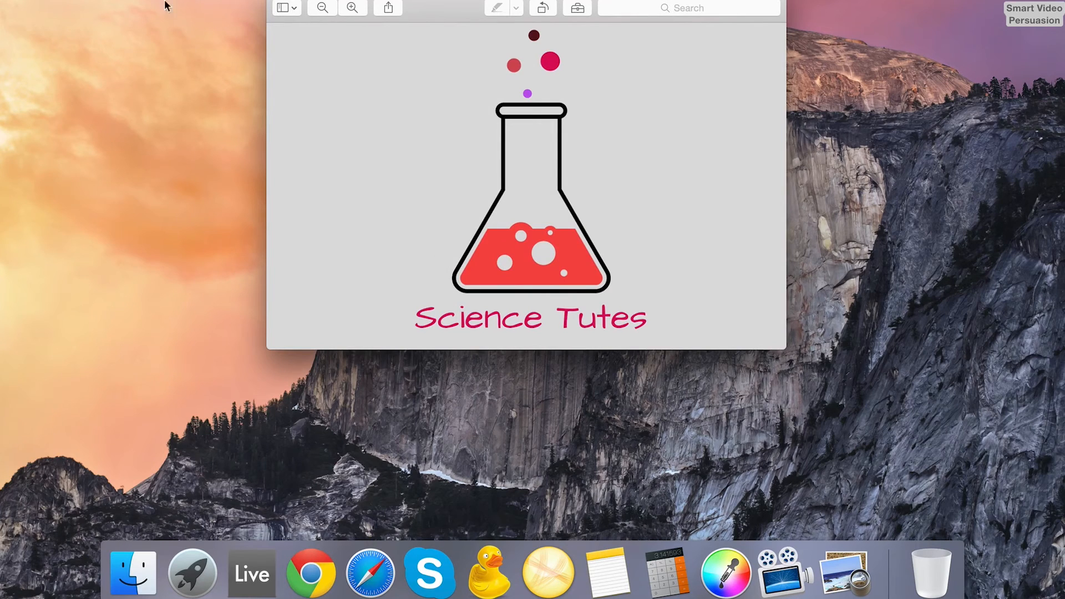
pyautogui.click(281, 0)
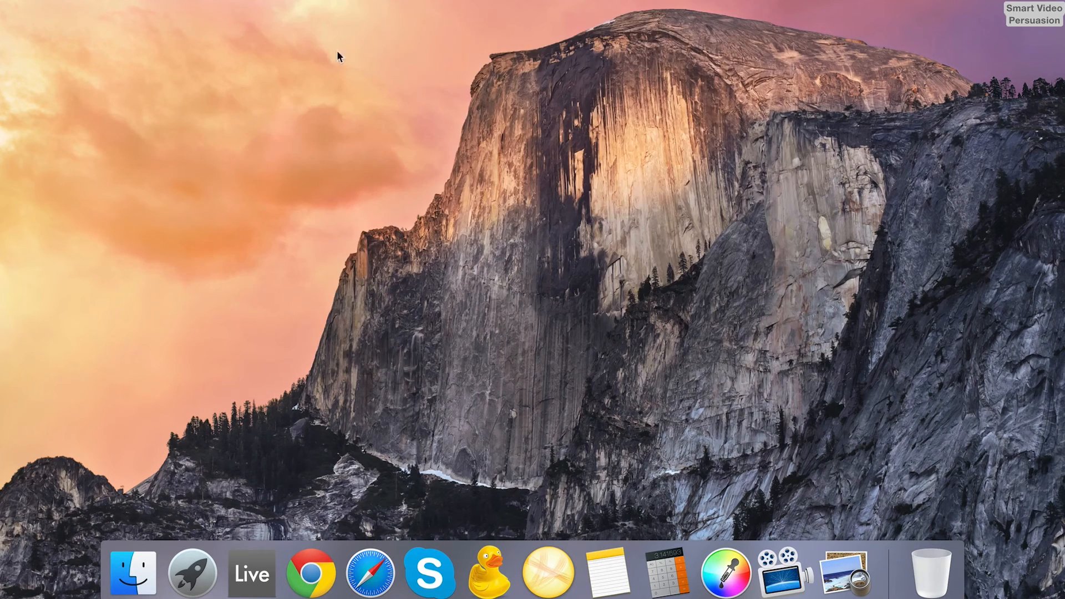
# Step: Switch back to Google Chrome, reload the logo maker to start over, and open the Logo Wizard
pyautogui.click(308, 557)
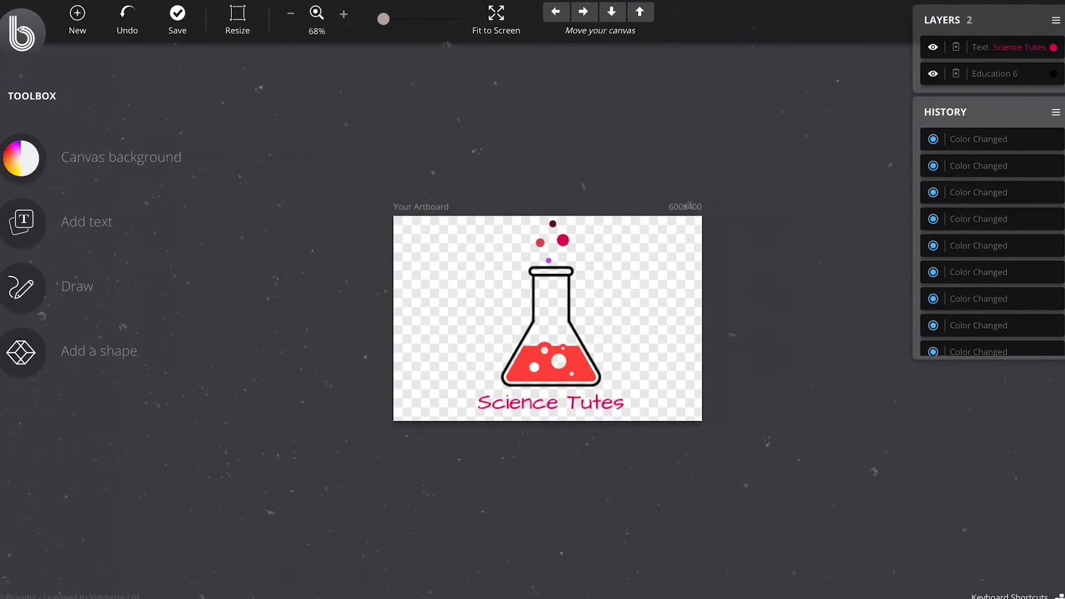
pyautogui.press('super+r')
pyautogui.click(565, 172)
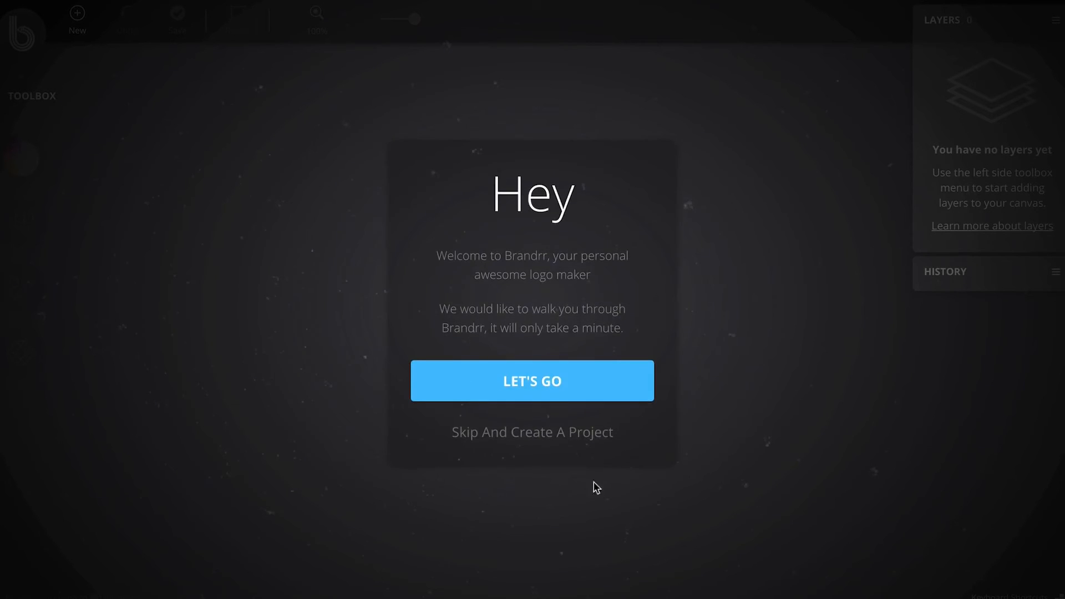
pyautogui.click(533, 395)
pyautogui.click(466, 383)
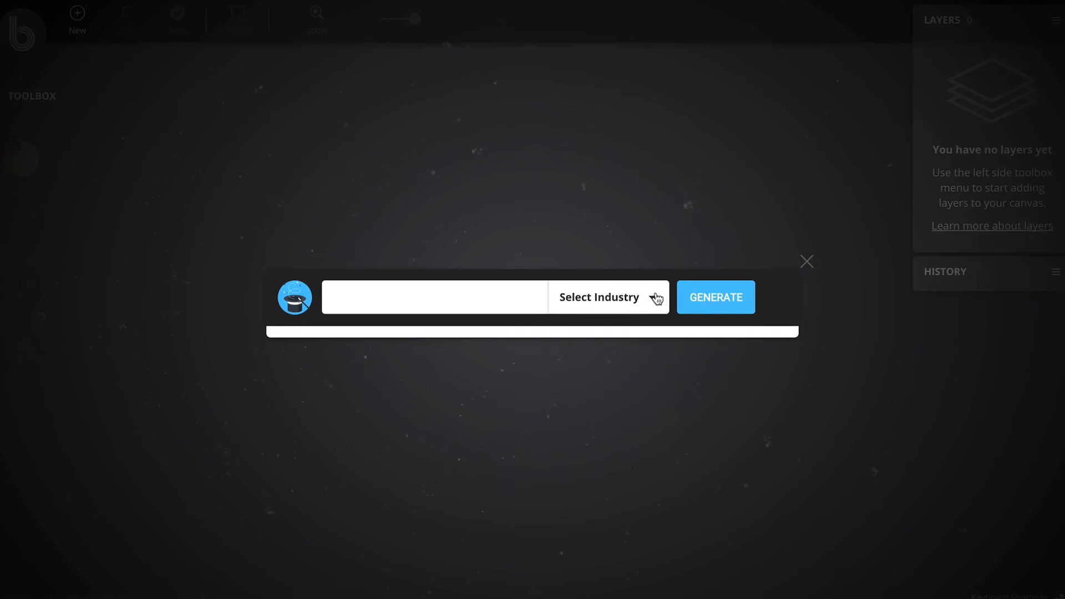
# Step: Generate logos for Make Money Biz in the Finance industry and pick the businessman design with dollar gears
pyautogui.click(655, 298)
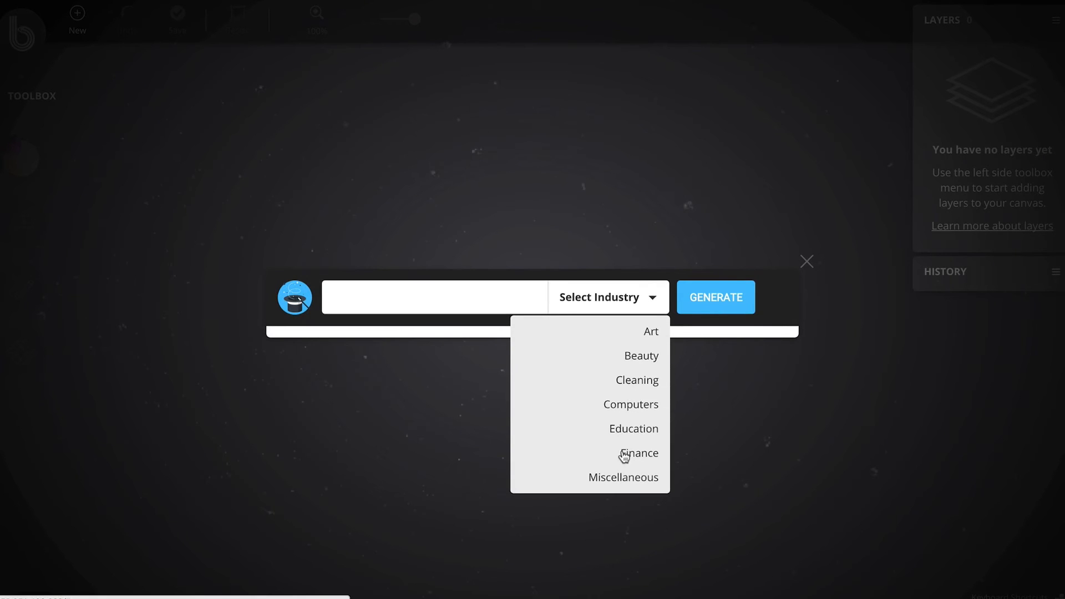
pyautogui.click(623, 452)
pyautogui.click(486, 300)
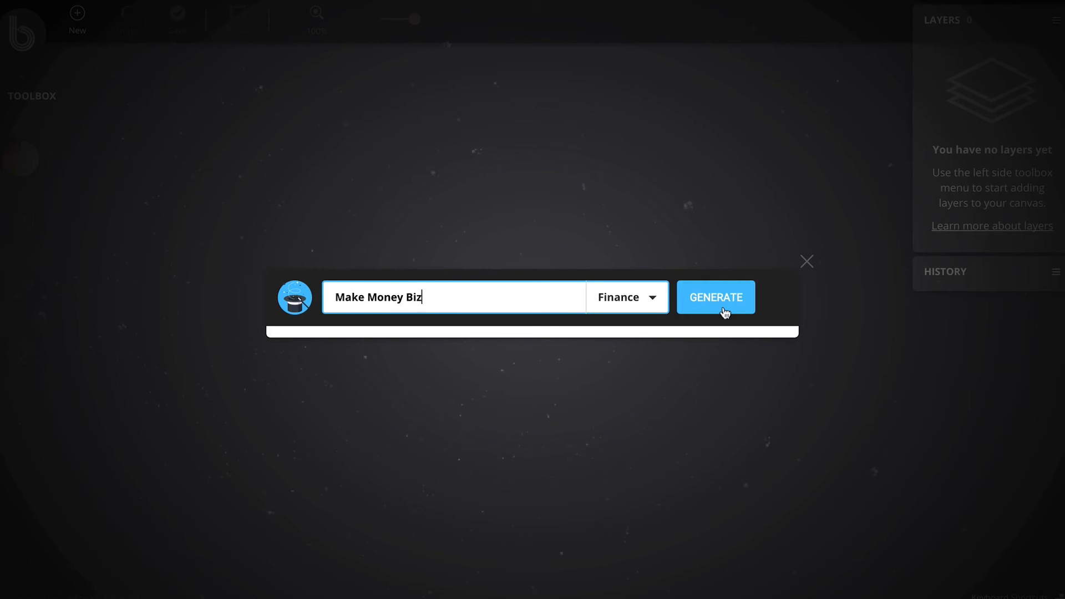
pyautogui.click(723, 311)
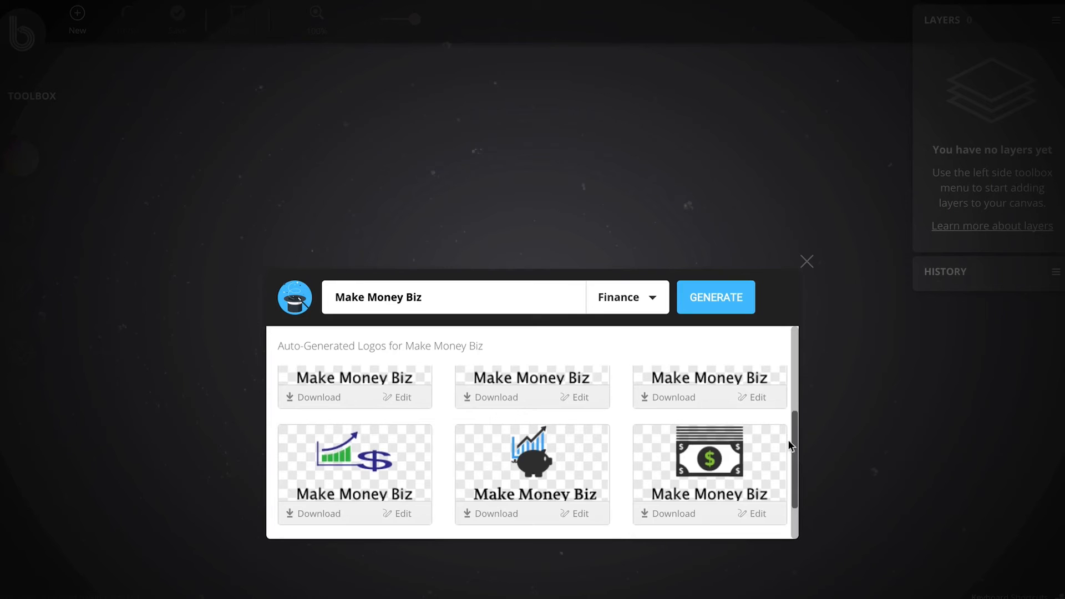
pyautogui.moveTo(788, 440); pyautogui.dragTo(788, 484)
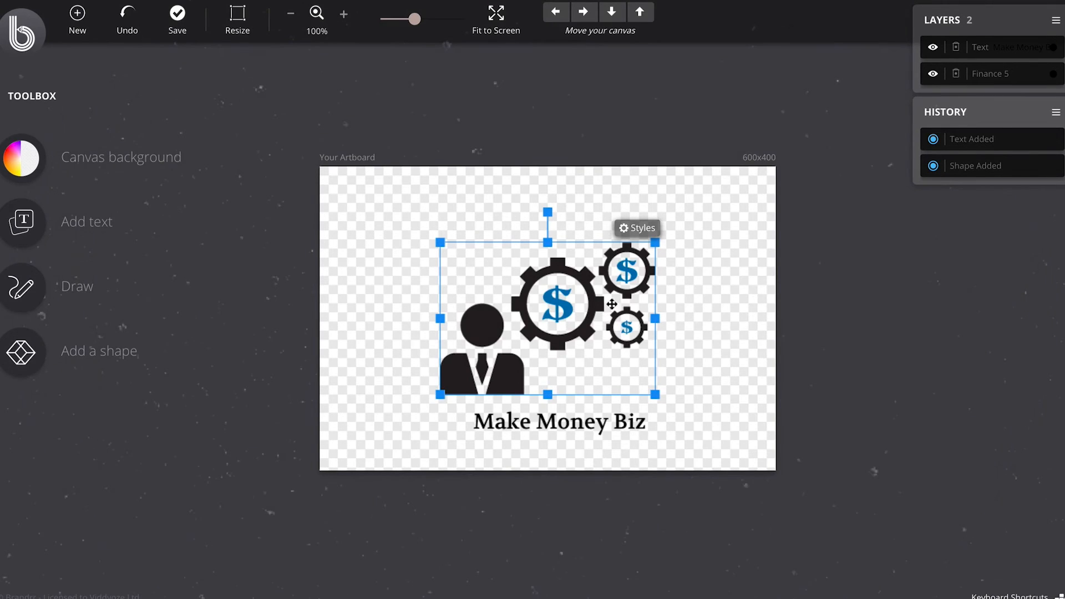
# Step: Move the businessman and gears graphic up the artboard and place the Make Money Biz text closer beneath it
pyautogui.moveTo(527, 313); pyautogui.dragTo(513, 278)
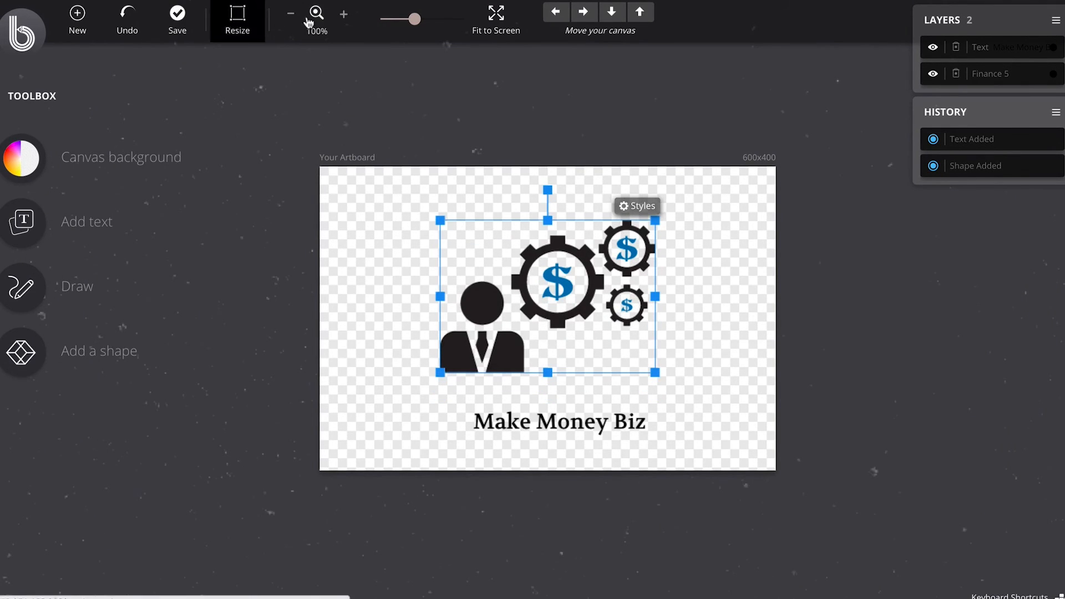
pyautogui.click(345, 15)
pyautogui.click(346, 17)
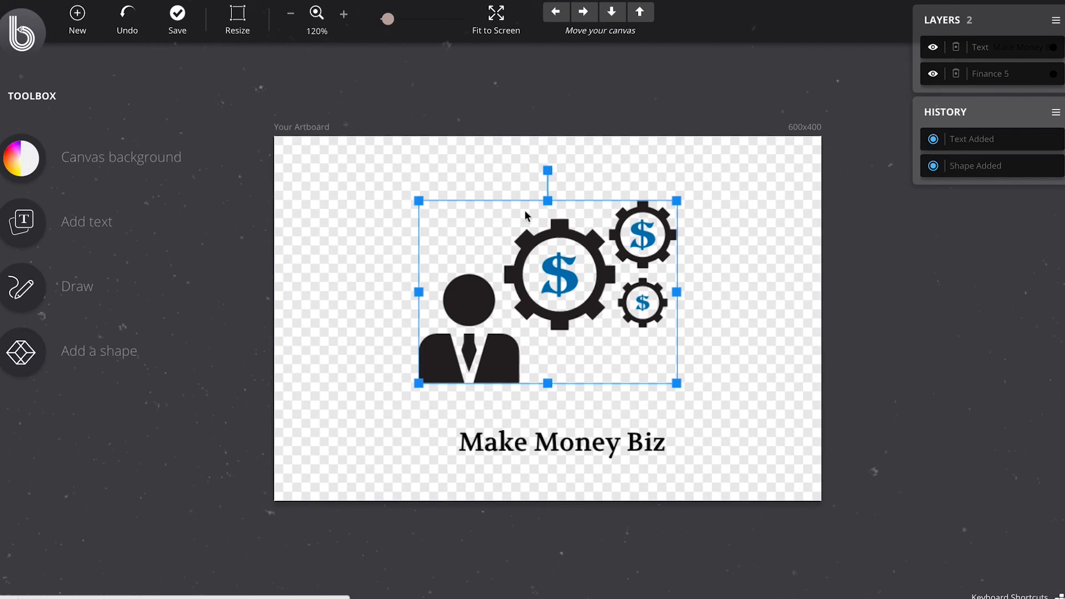
pyautogui.moveTo(566, 444); pyautogui.dragTo(558, 425)
# Step: Select the whole Make Money Biz text and open its advanced text styling options
pyautogui.click(559, 424)
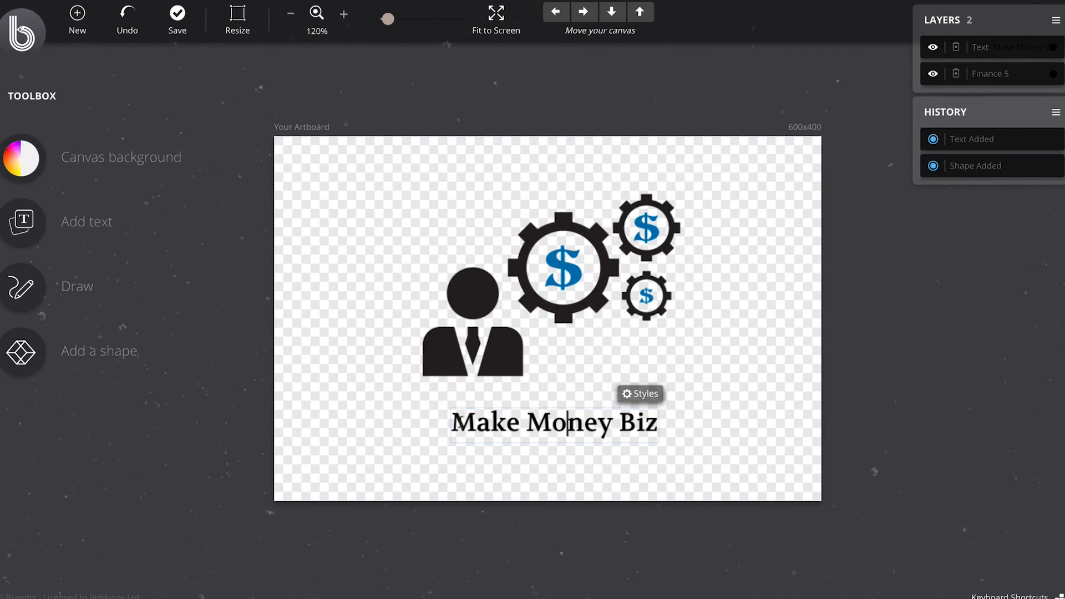
pyautogui.moveTo(460, 420); pyautogui.dragTo(455, 470)
pyautogui.click(640, 394)
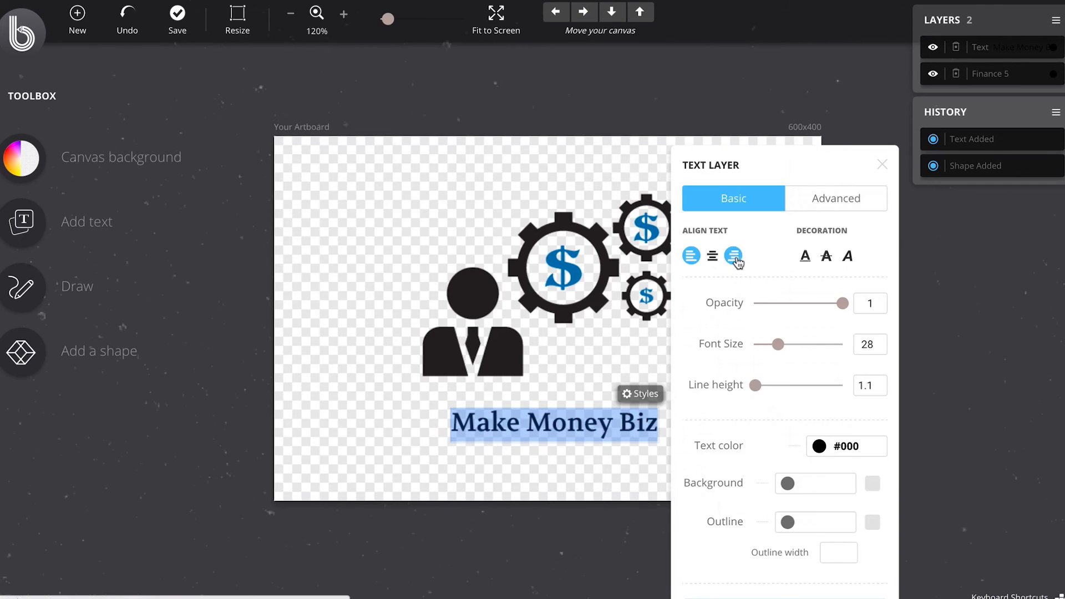
pyautogui.click(810, 199)
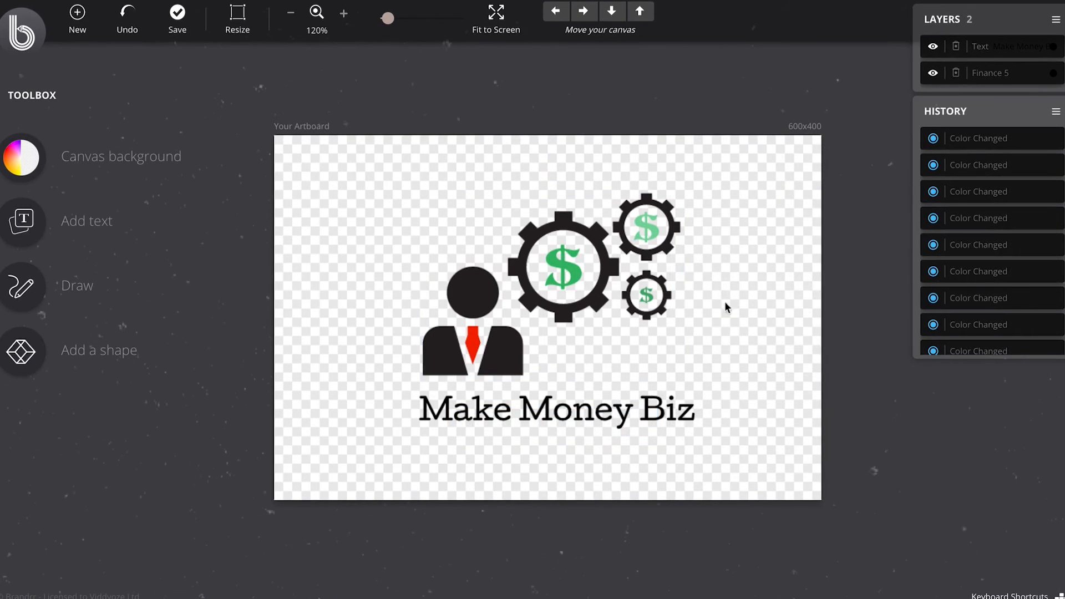
# Step: Open the export settings for the Make Money Biz logo project
pyautogui.click(177, 14)
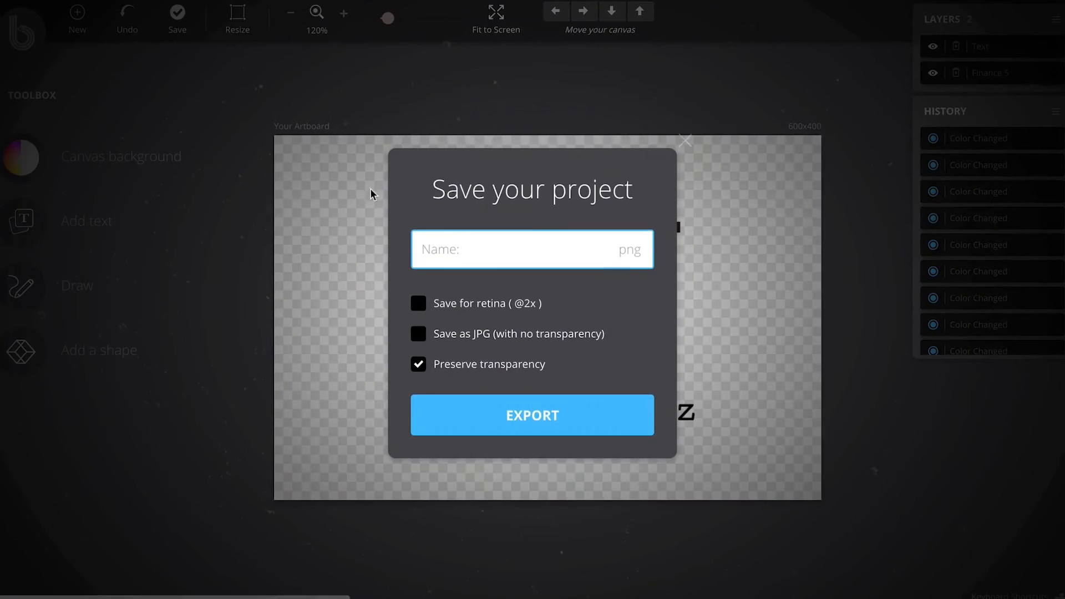